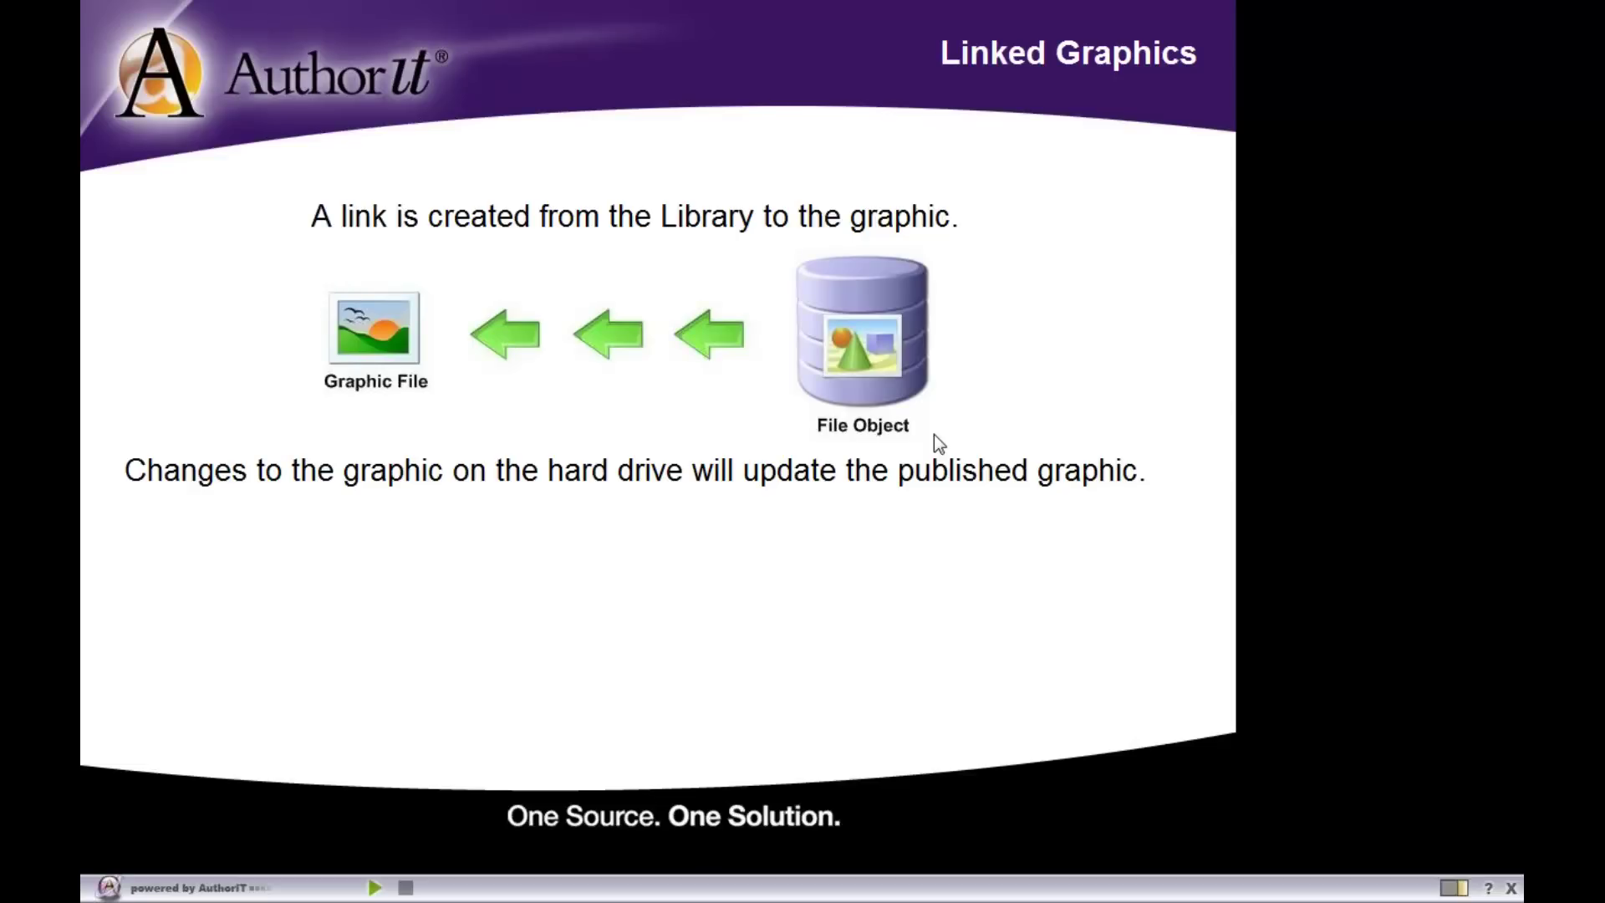
Bring up the full-screen Internet Explorer toolbar over the Linked Graphics slide
mouse_move(1004, 7)
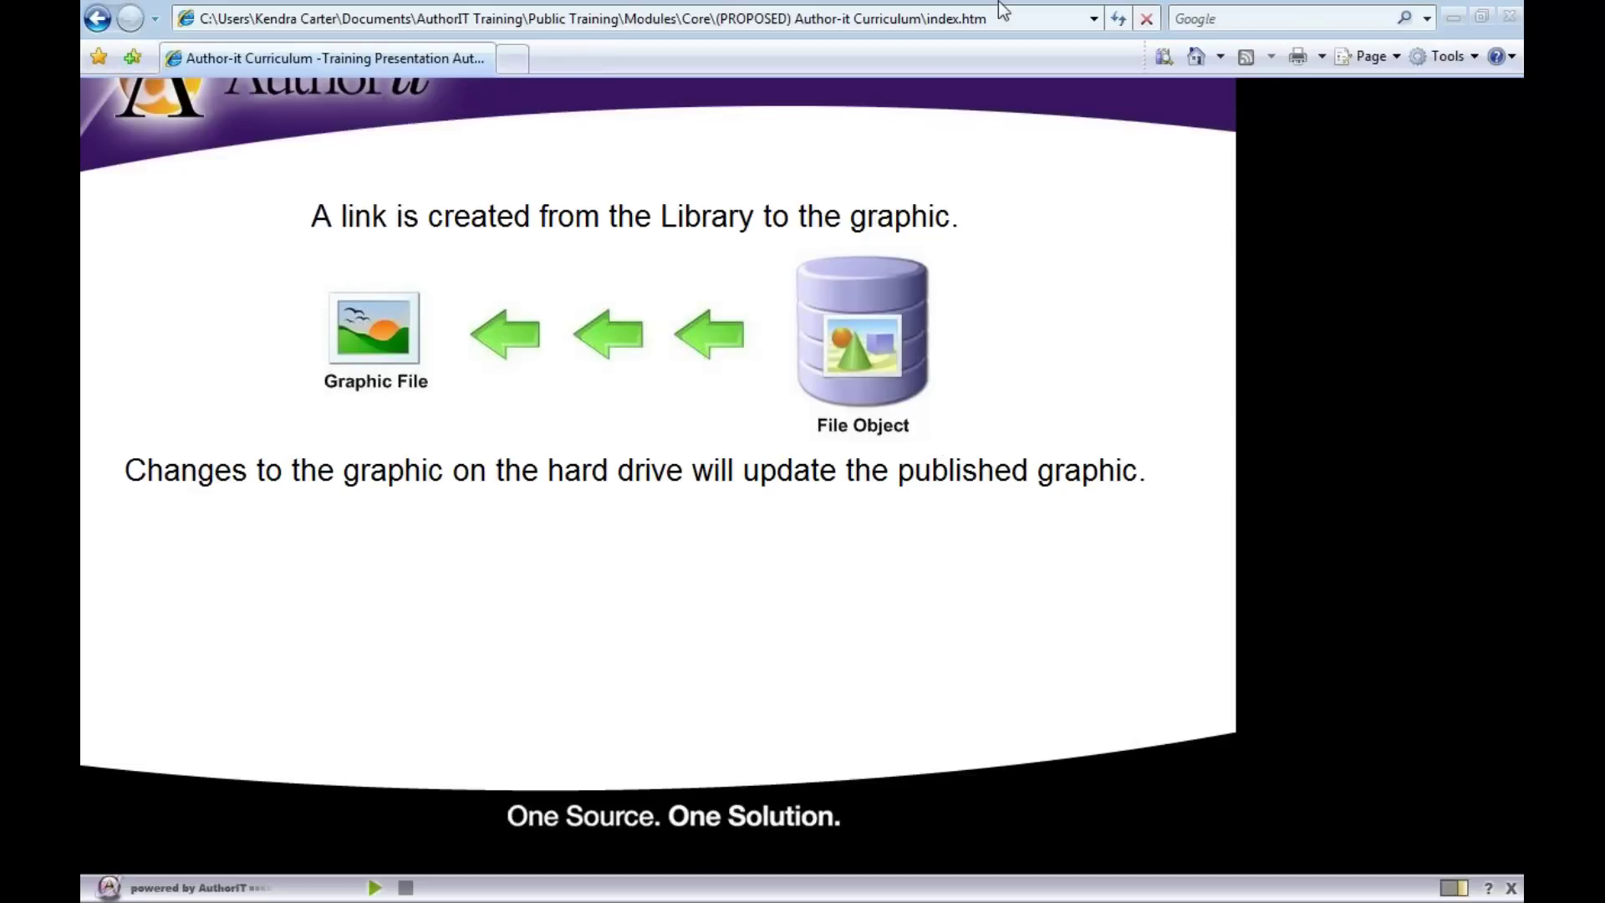
Minimize the browser, close Publishing Complete, and review X1000's properties without saving changes
left_click(1454, 19)
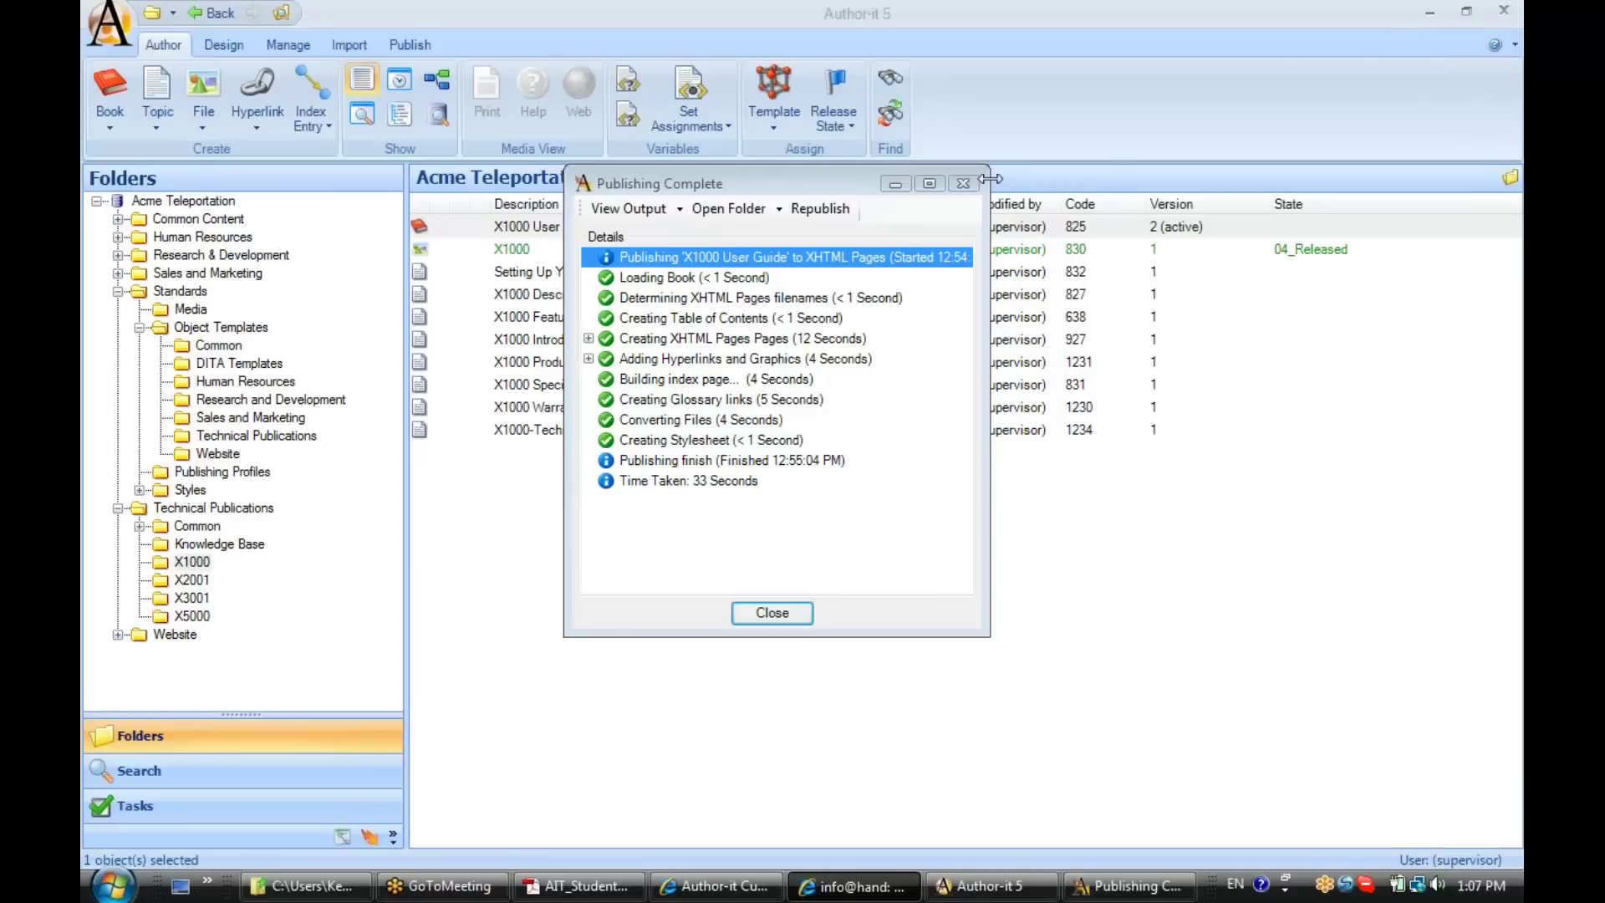
left_click(964, 185)
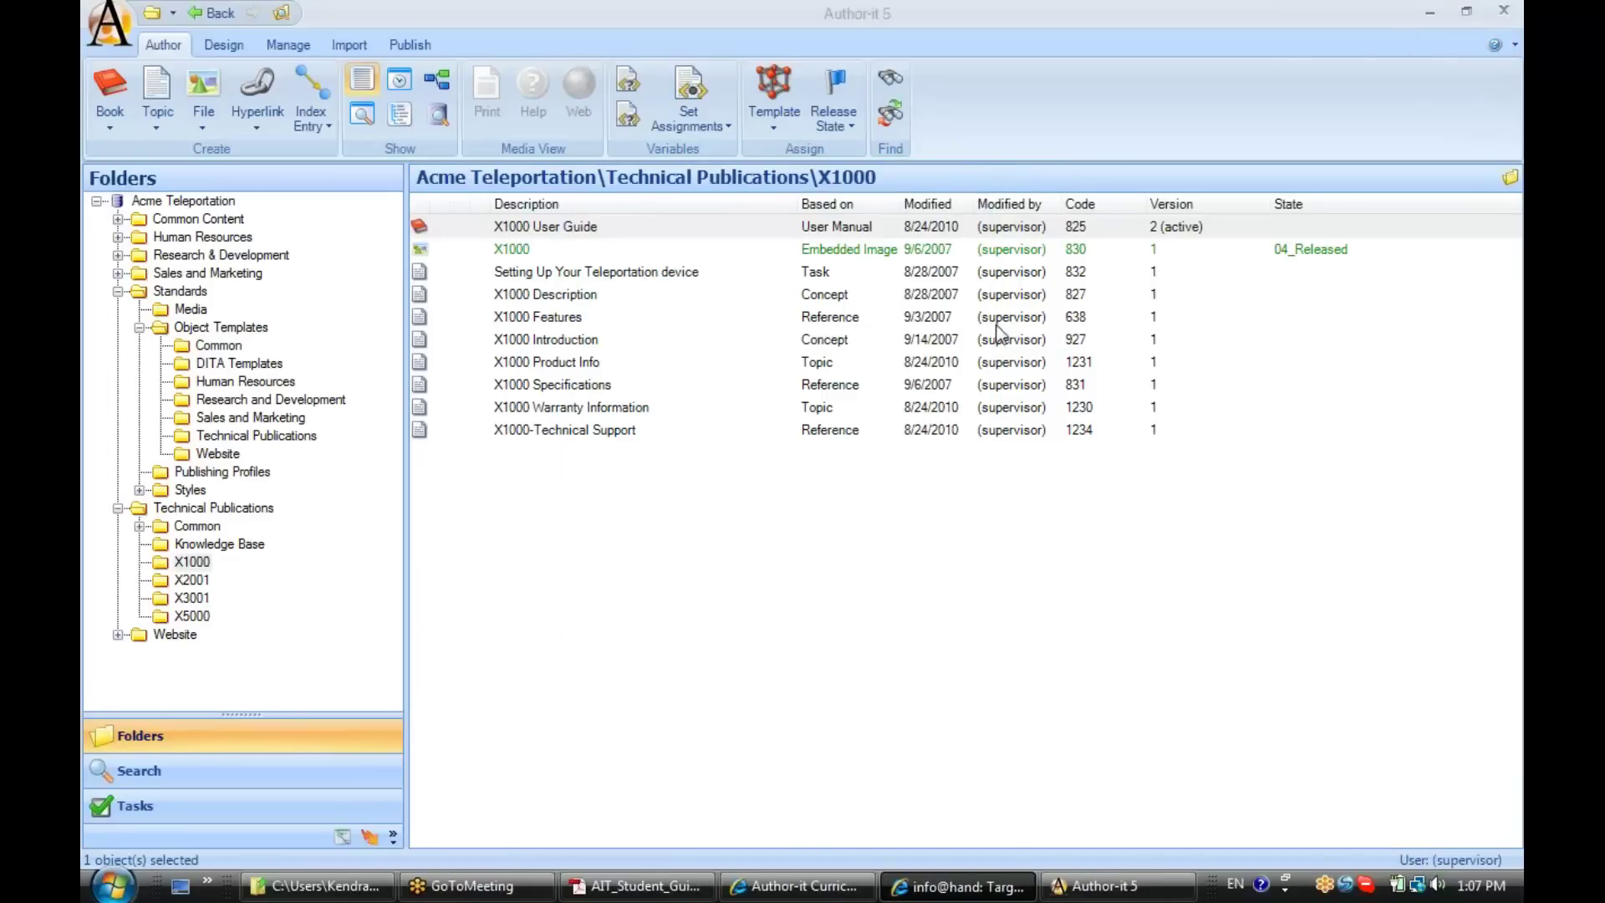
left_click(439, 248)
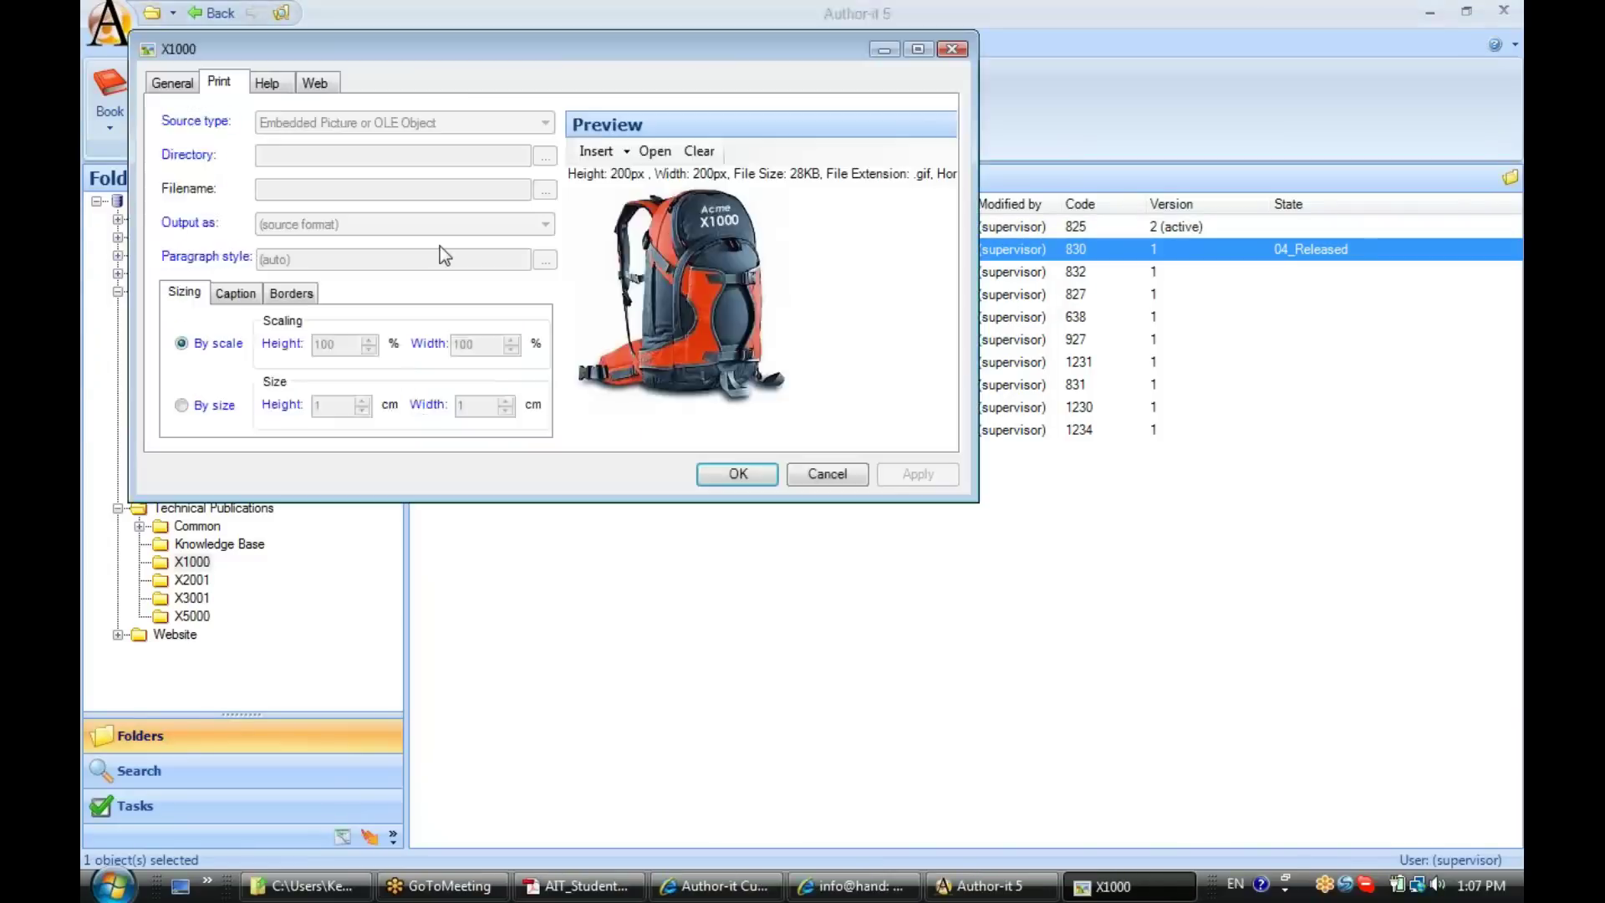
left_click_drag(656, 56, 872, 152)
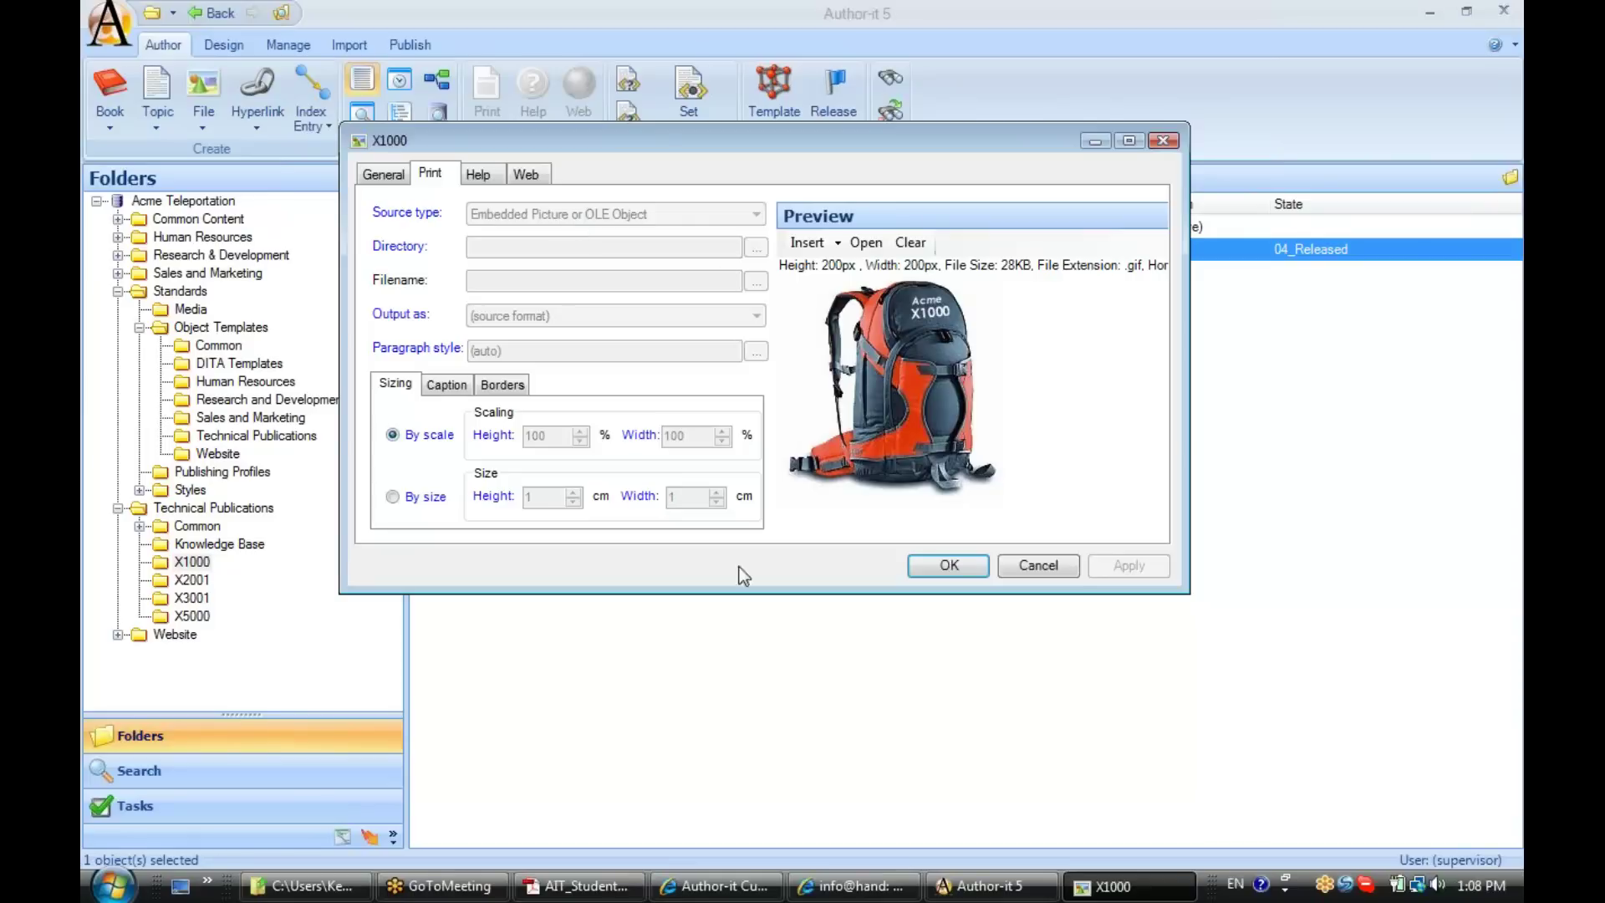
left_click(1030, 569)
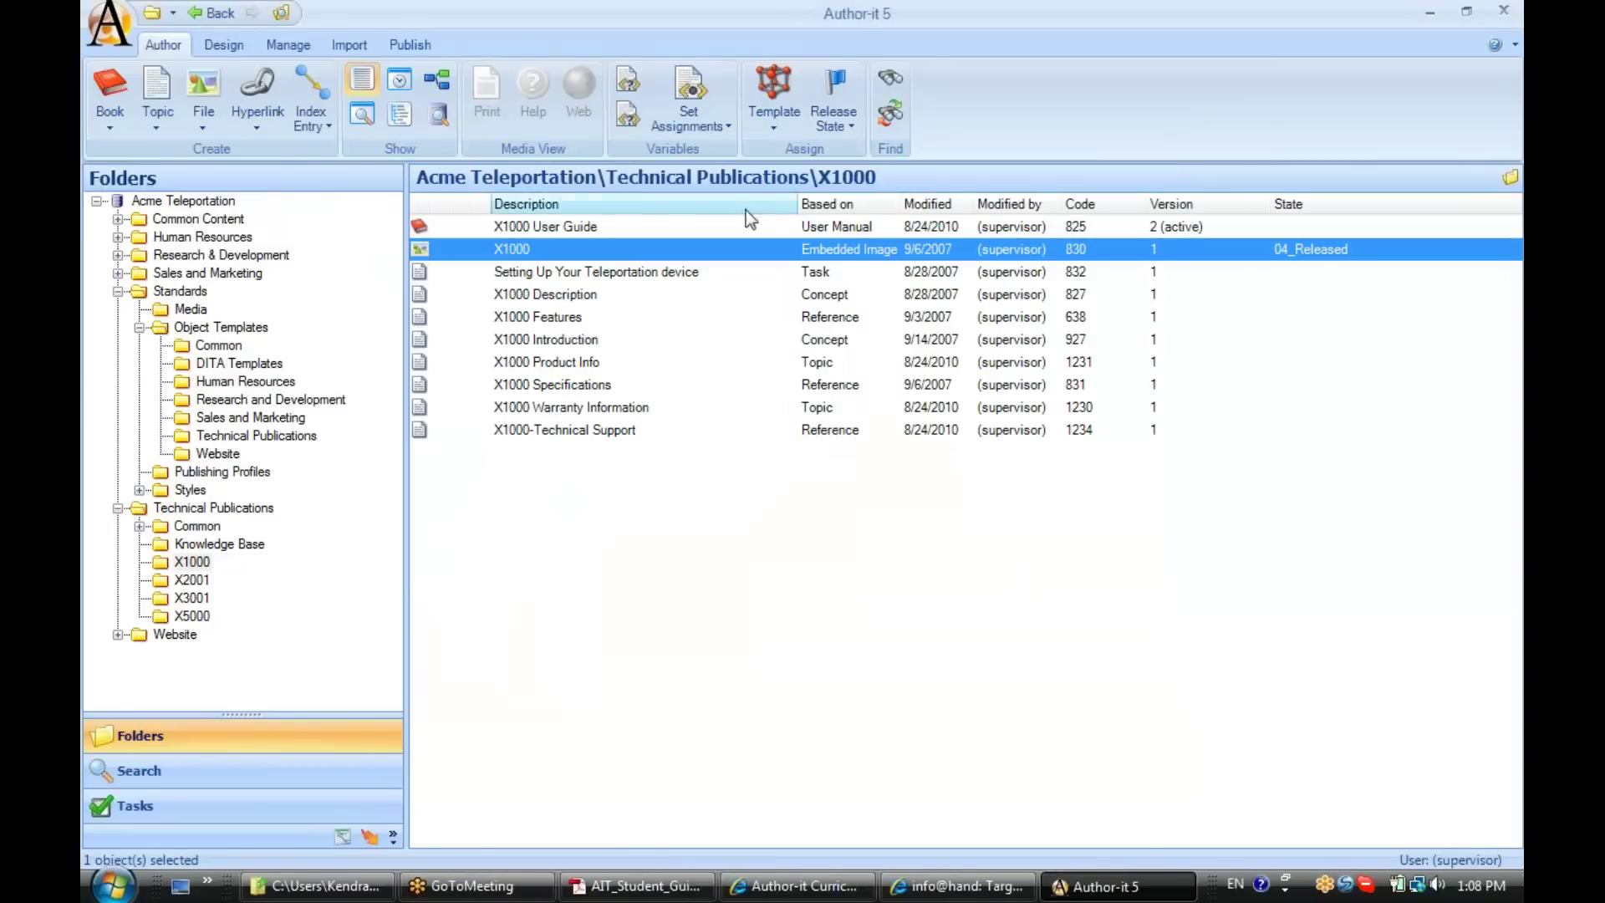
Add a new file object to the X1000 folder using the (none) template
left_click(203, 130)
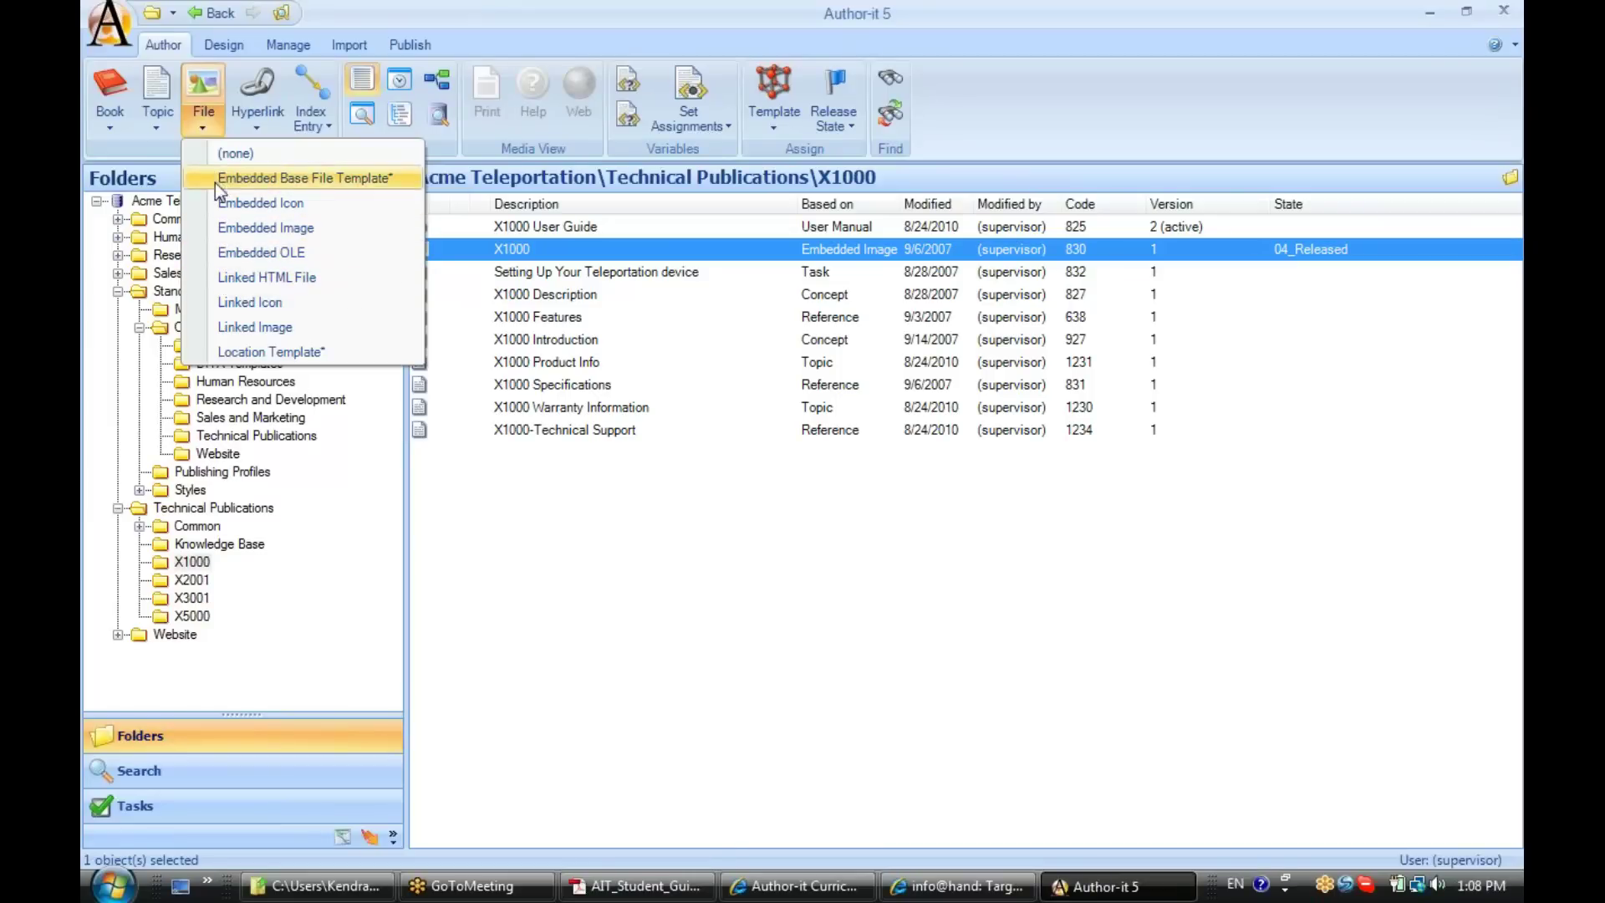
left_click(261, 149)
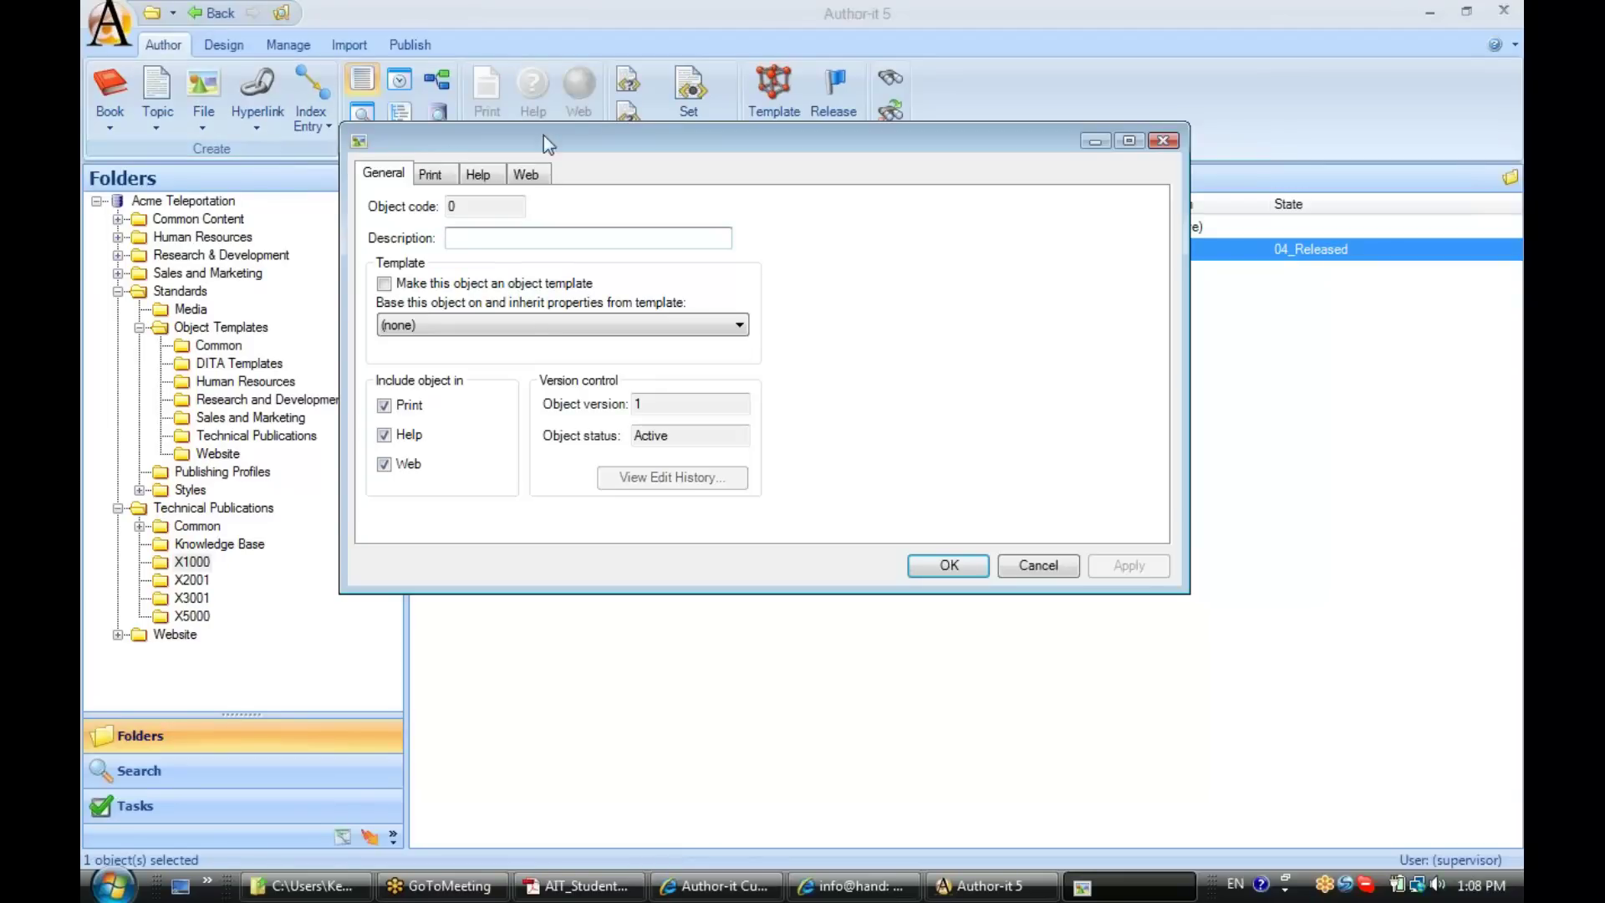
Give the new file object the description ACME and apply it
left_click_drag(688, 142, 715, 187)
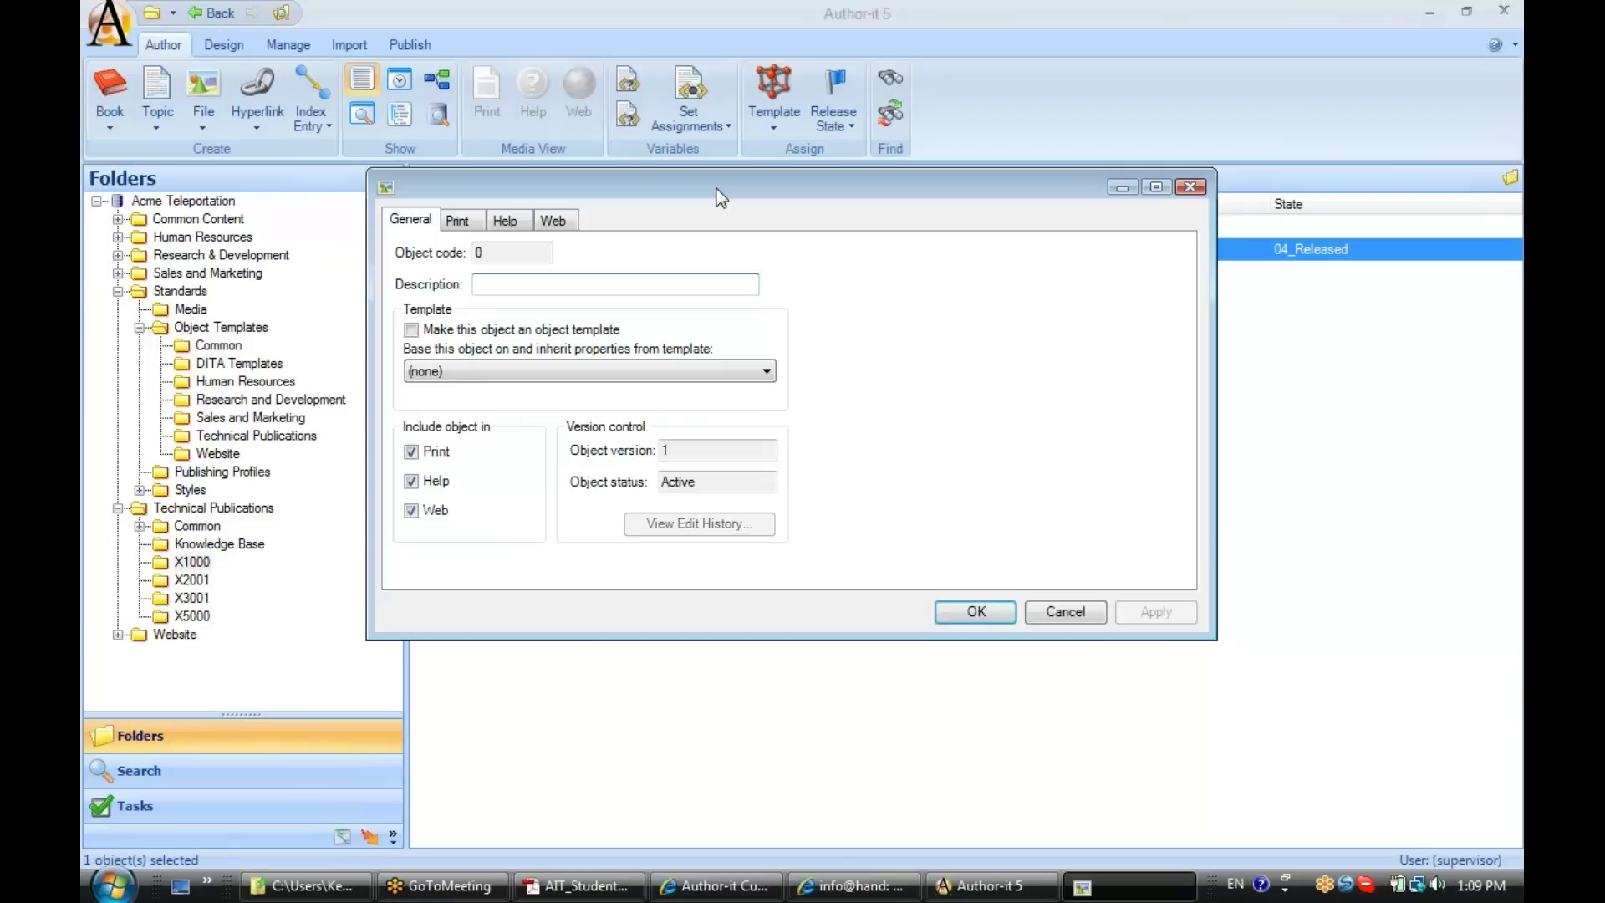
type("ACM")
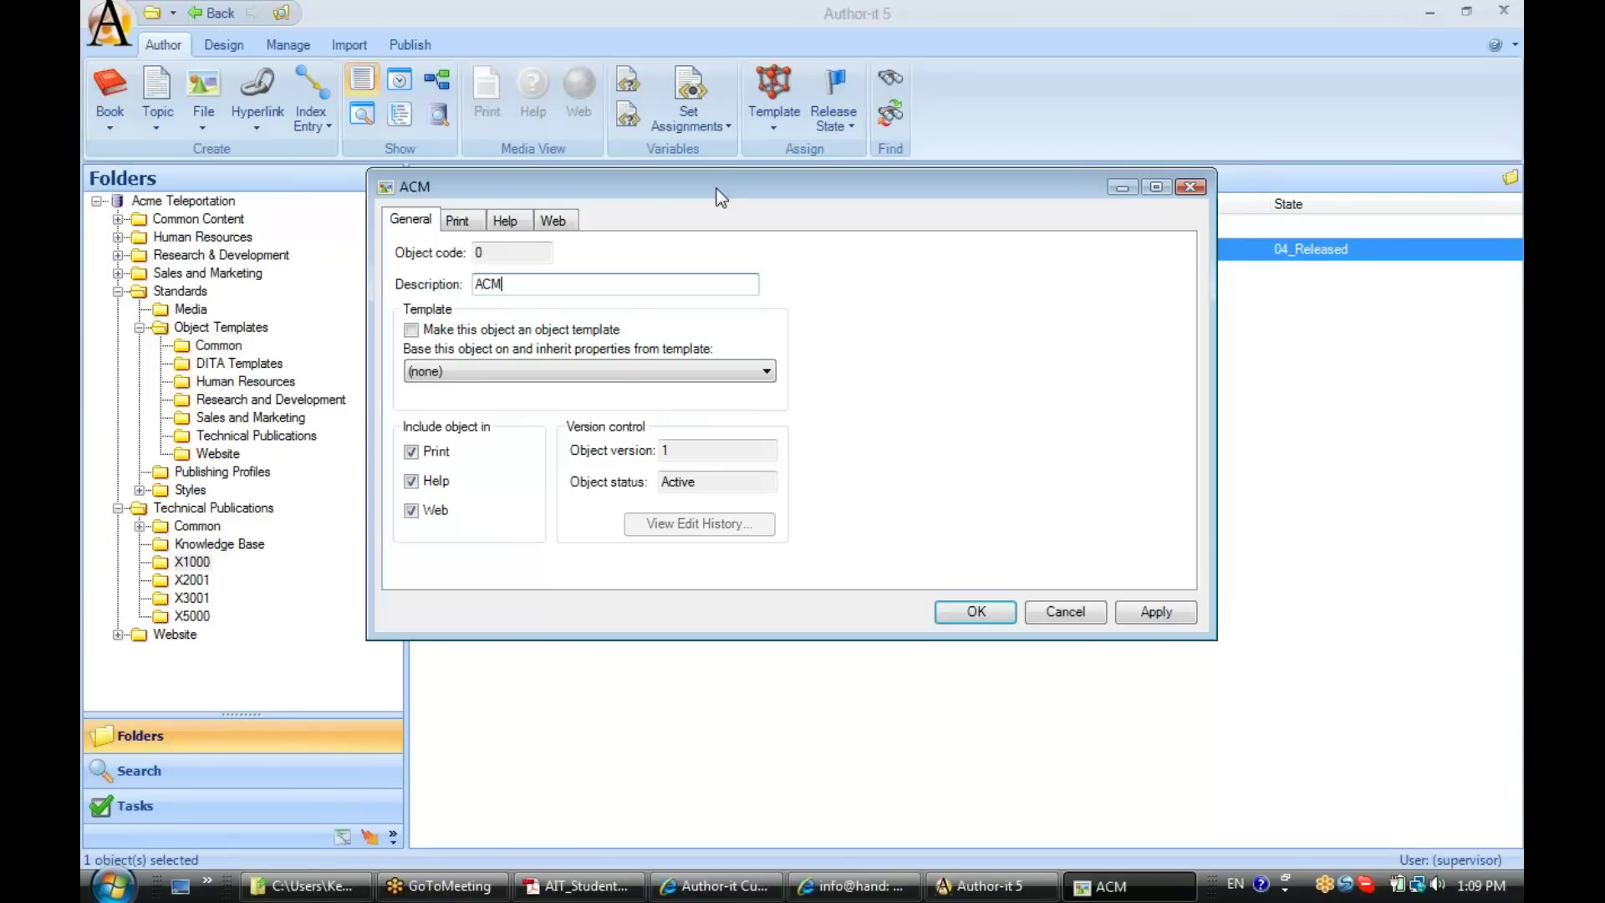
type("E")
left_click(1165, 612)
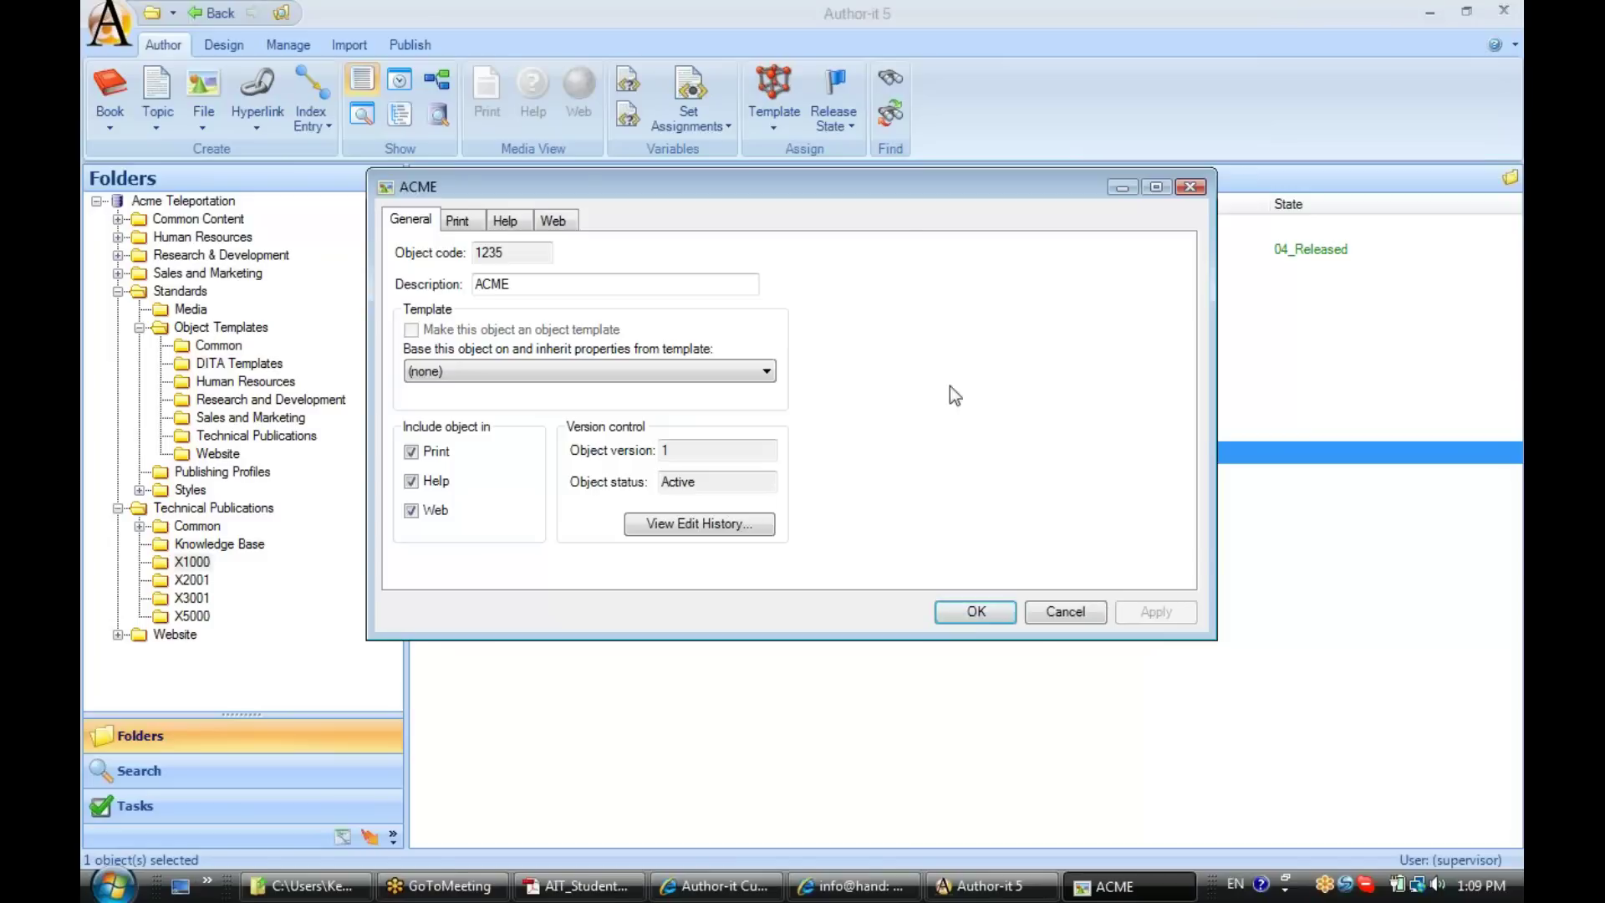
Keep ACME included in Print, Help and Web output, and show its Print settings
left_click_drag(876, 189, 991, 231)
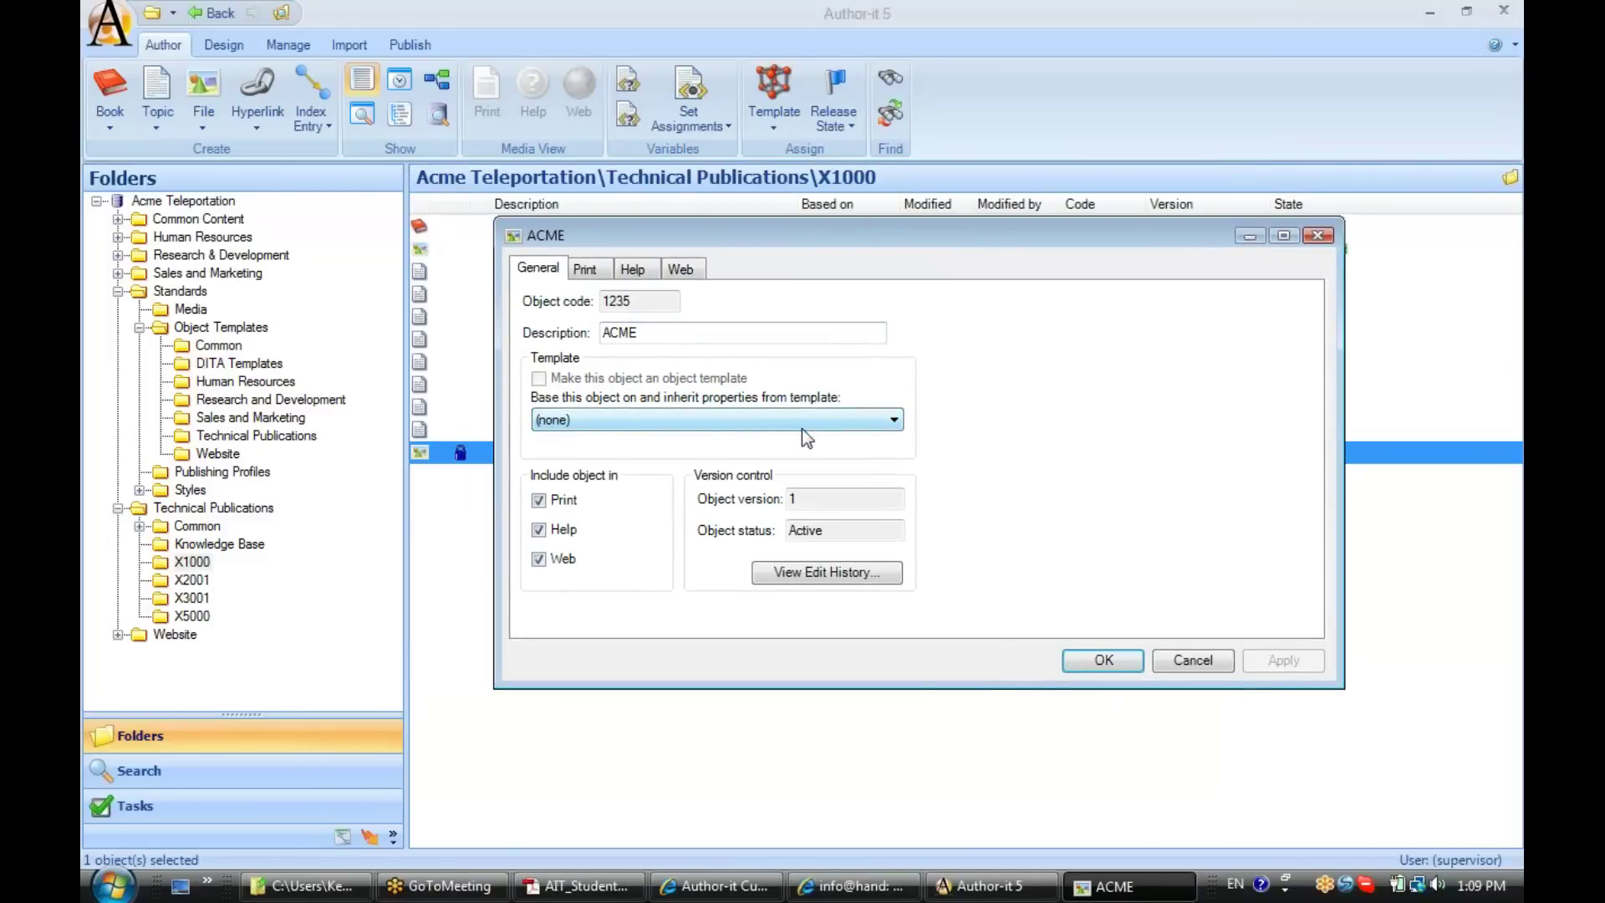
left_click(560, 500)
left_click(560, 500)
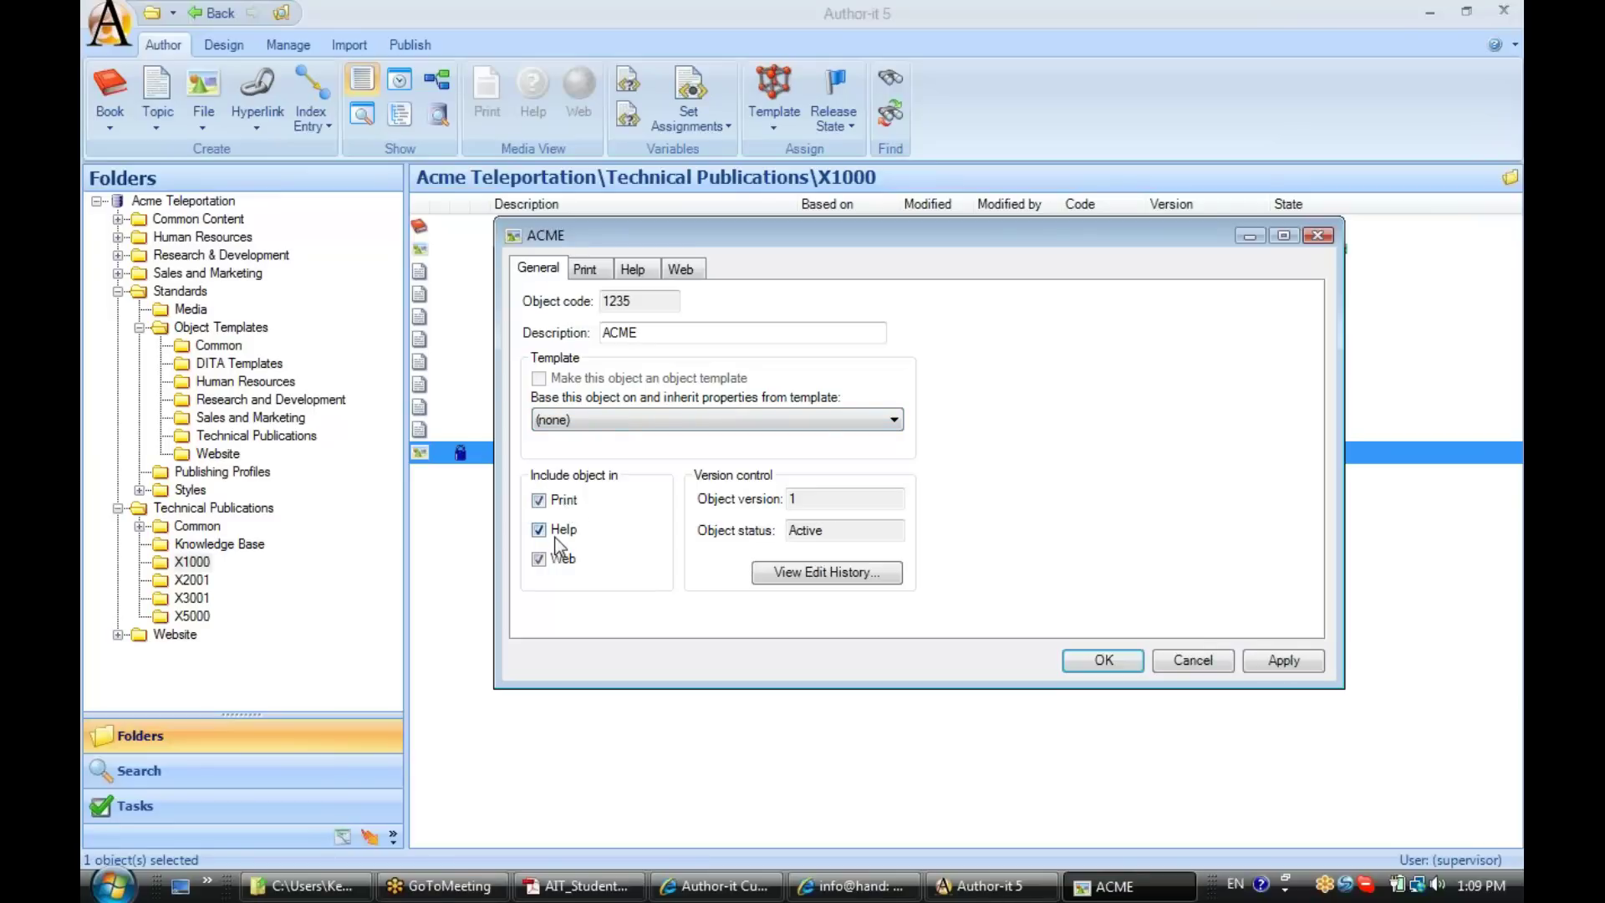
left_click(561, 529)
left_click(561, 530)
left_click(559, 566)
left_click(585, 271)
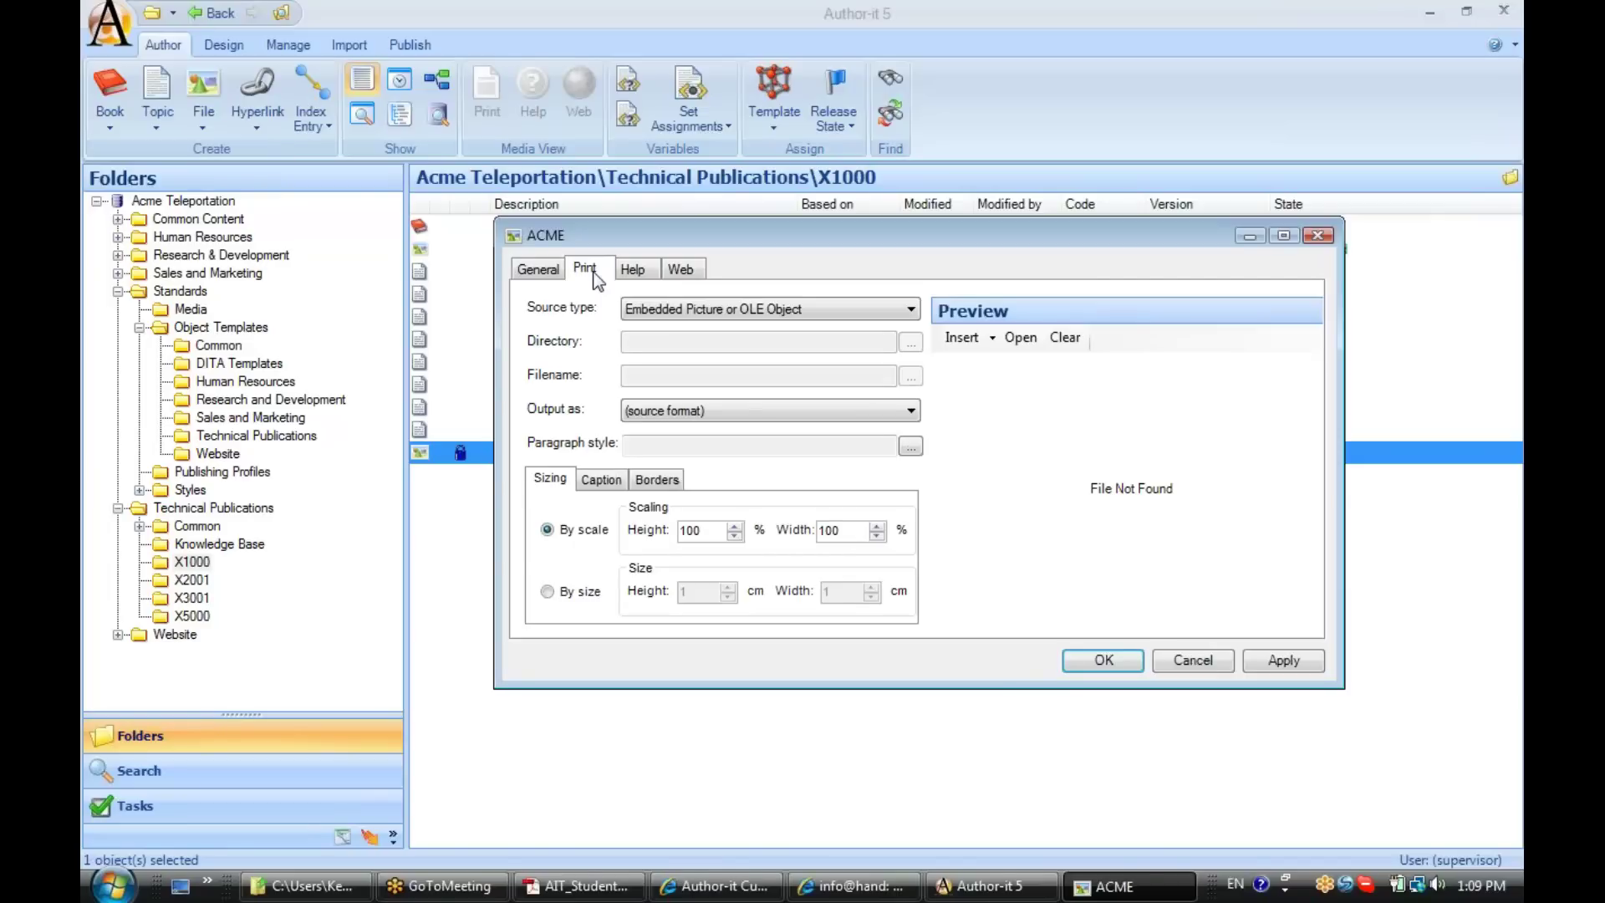
Keep the print source type as Embedded Picture or OLE Object and bring up Insert choices
left_click_drag(744, 238, 685, 222)
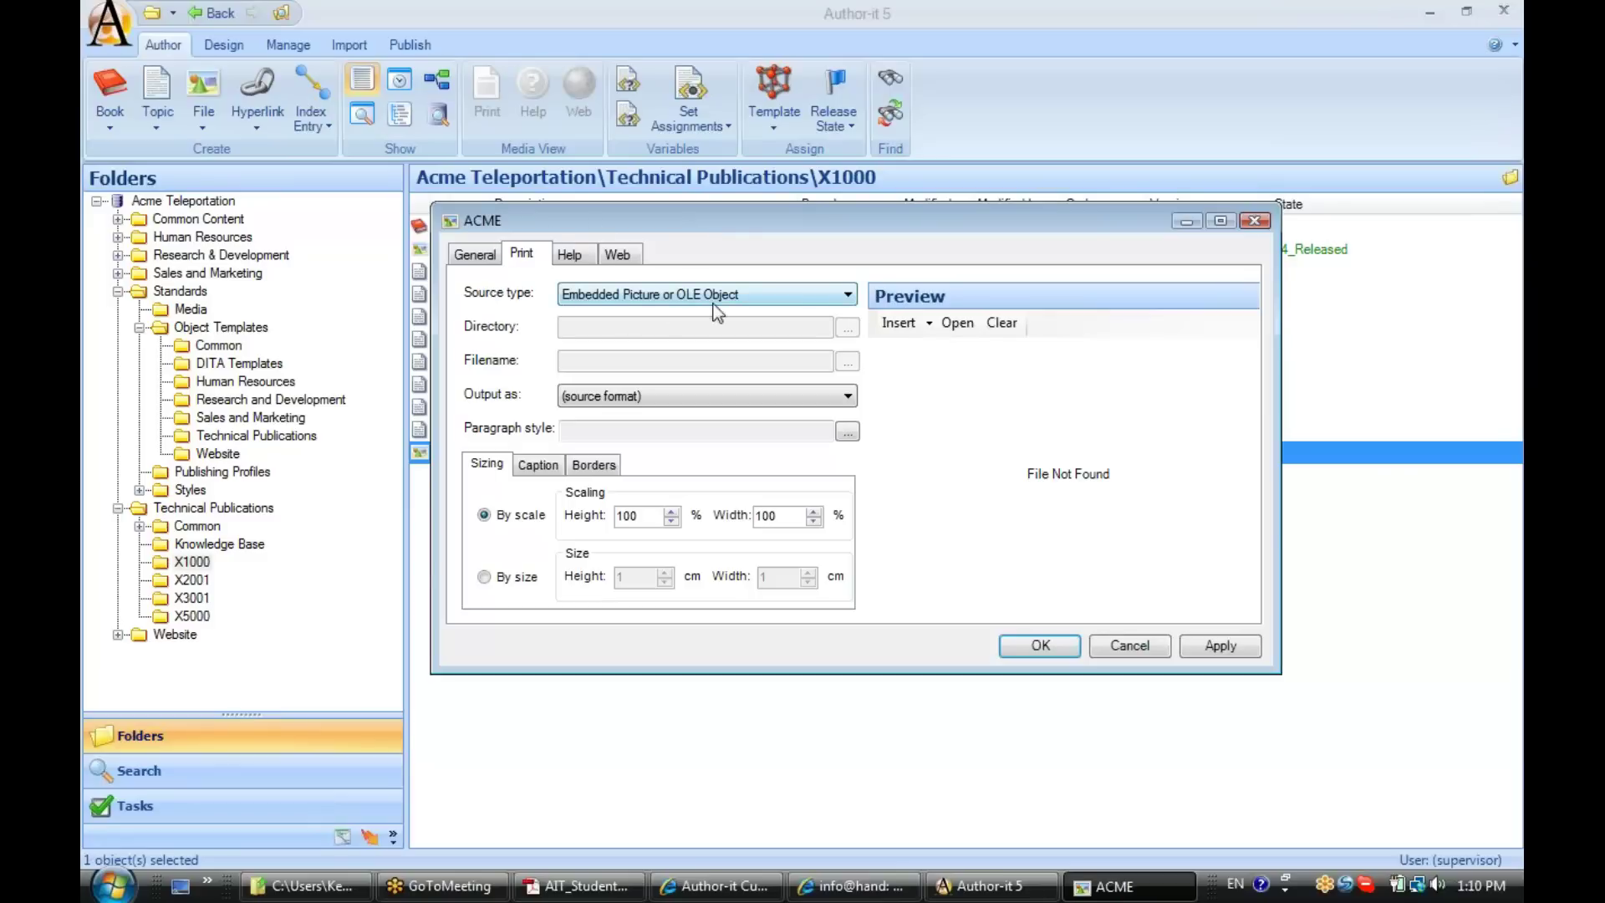
left_click(848, 295)
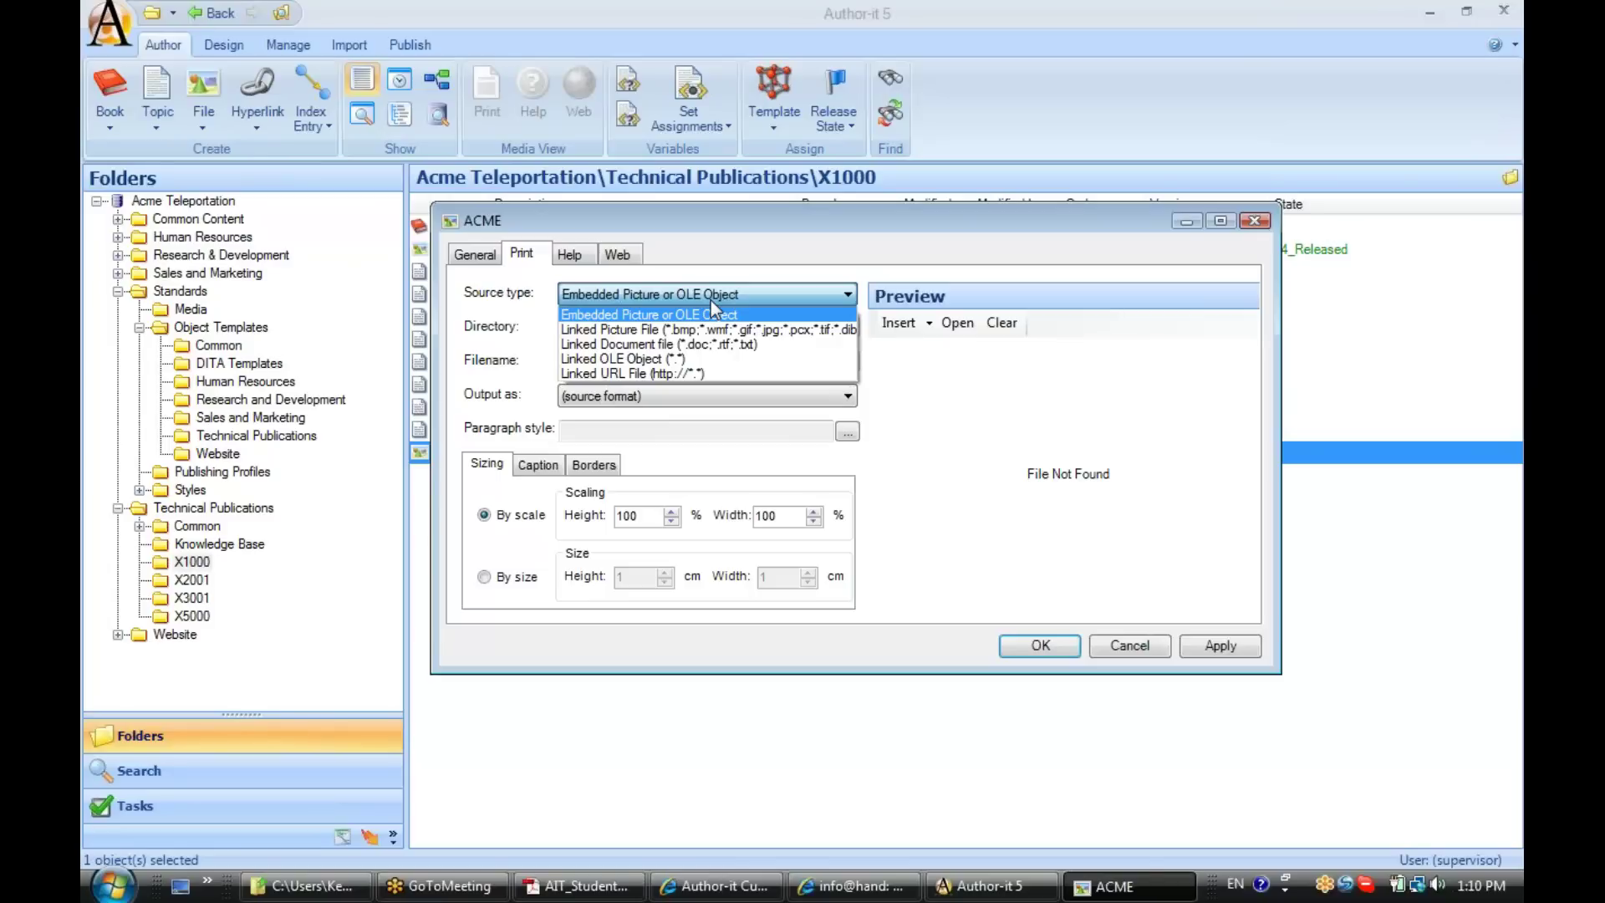
left_click(710, 302)
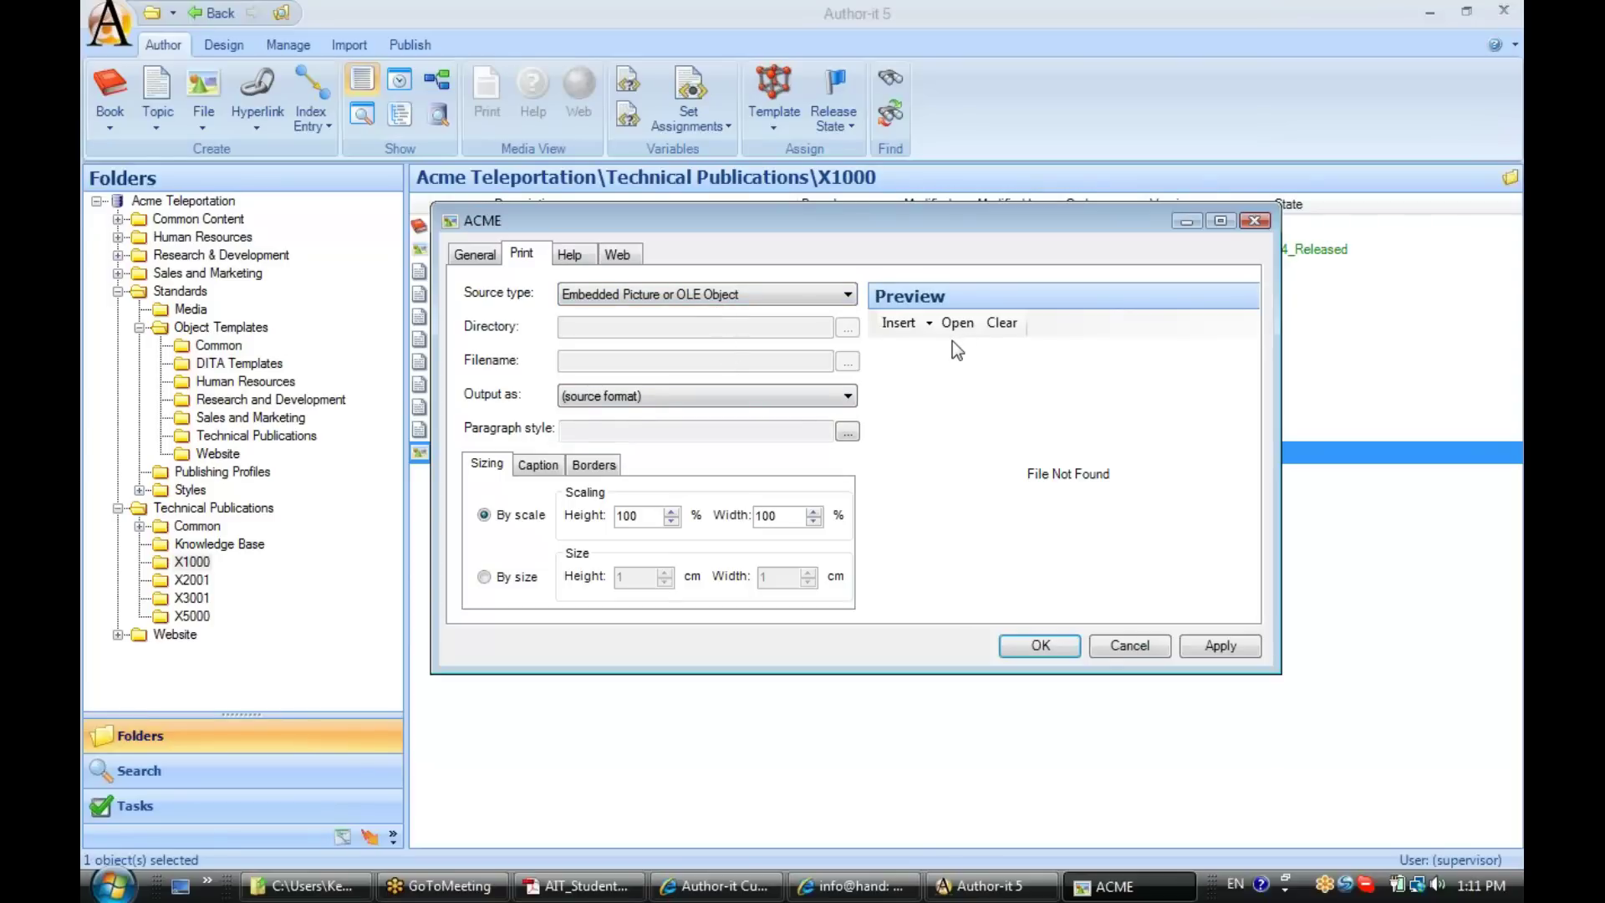
left_click(929, 325)
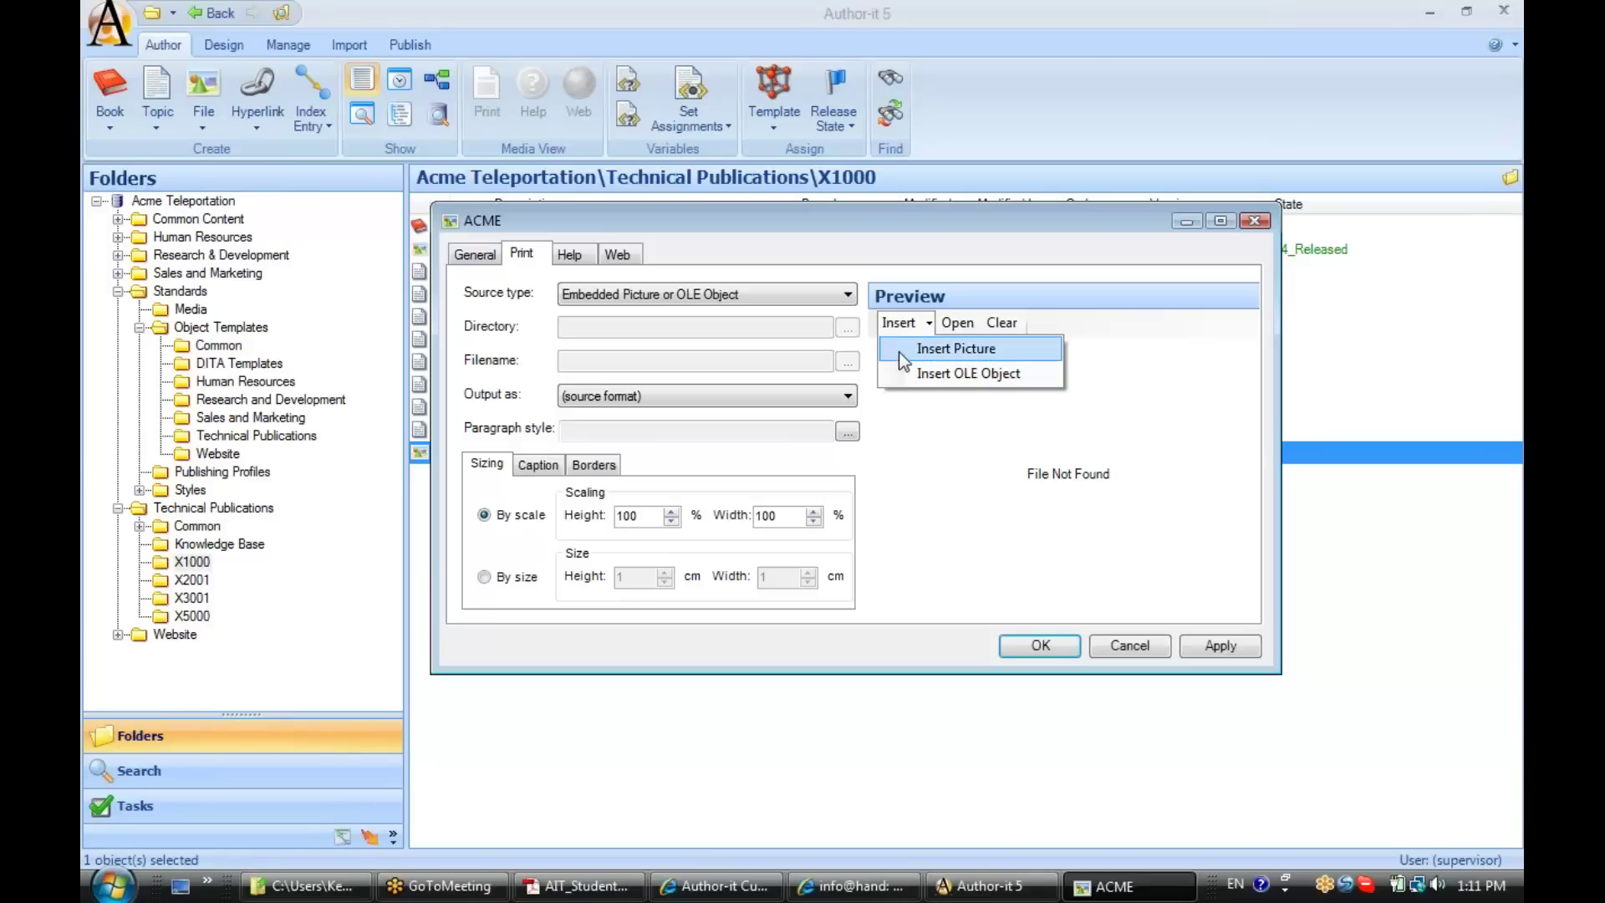
Insert Accessories.JPG from the Graphics folder as an embedded picture in ACME's print source
left_click(900, 349)
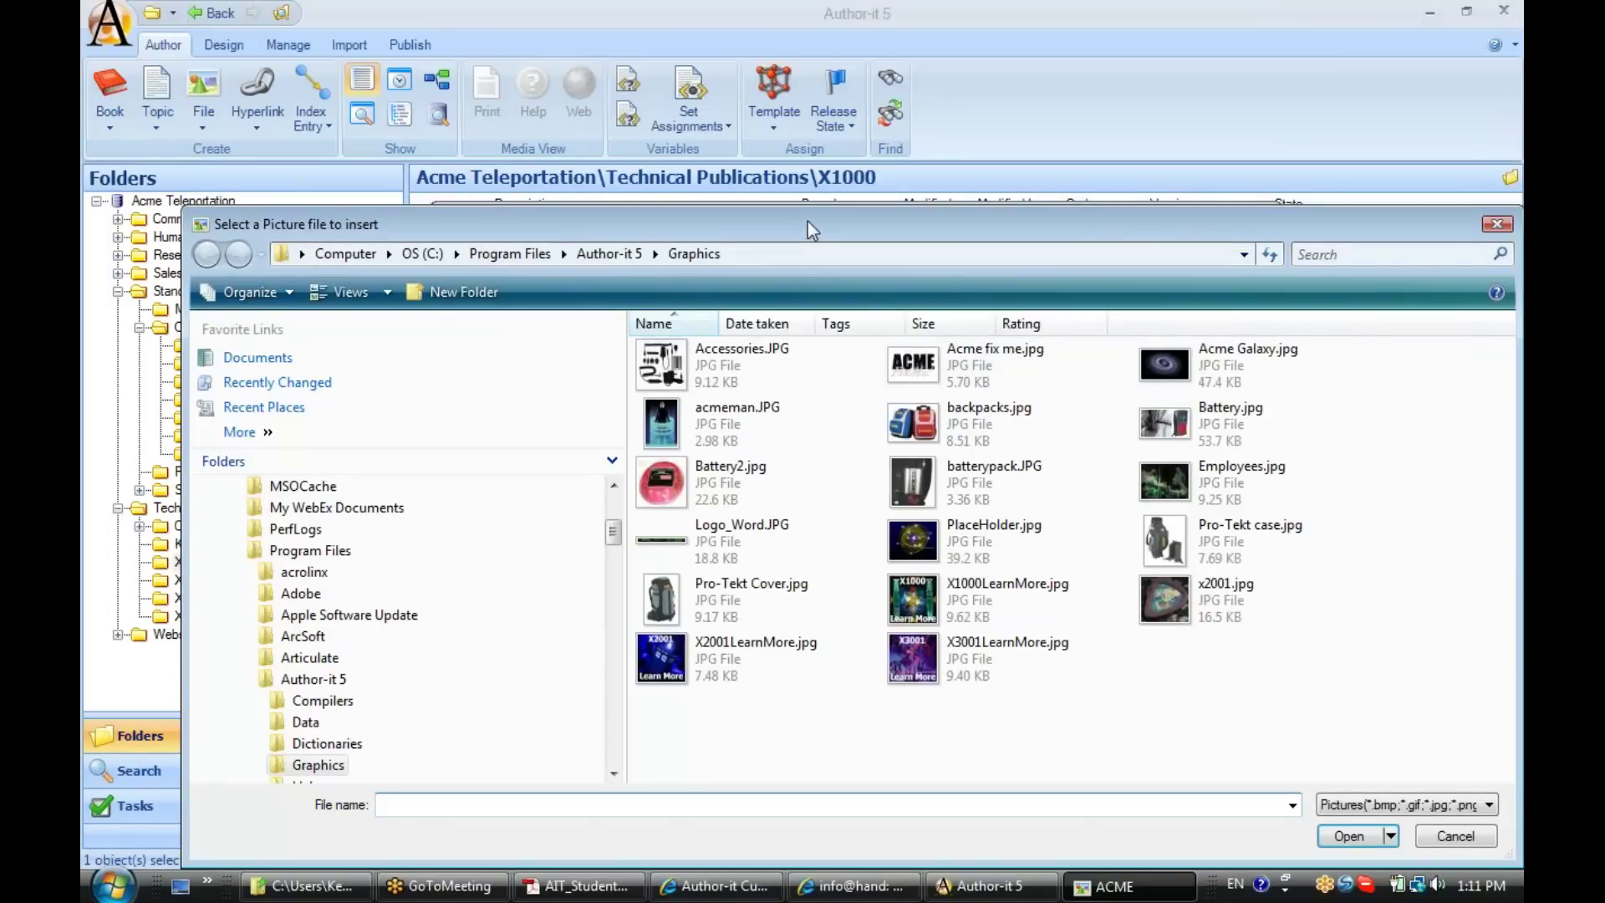
left_click_drag(808, 221, 783, 137)
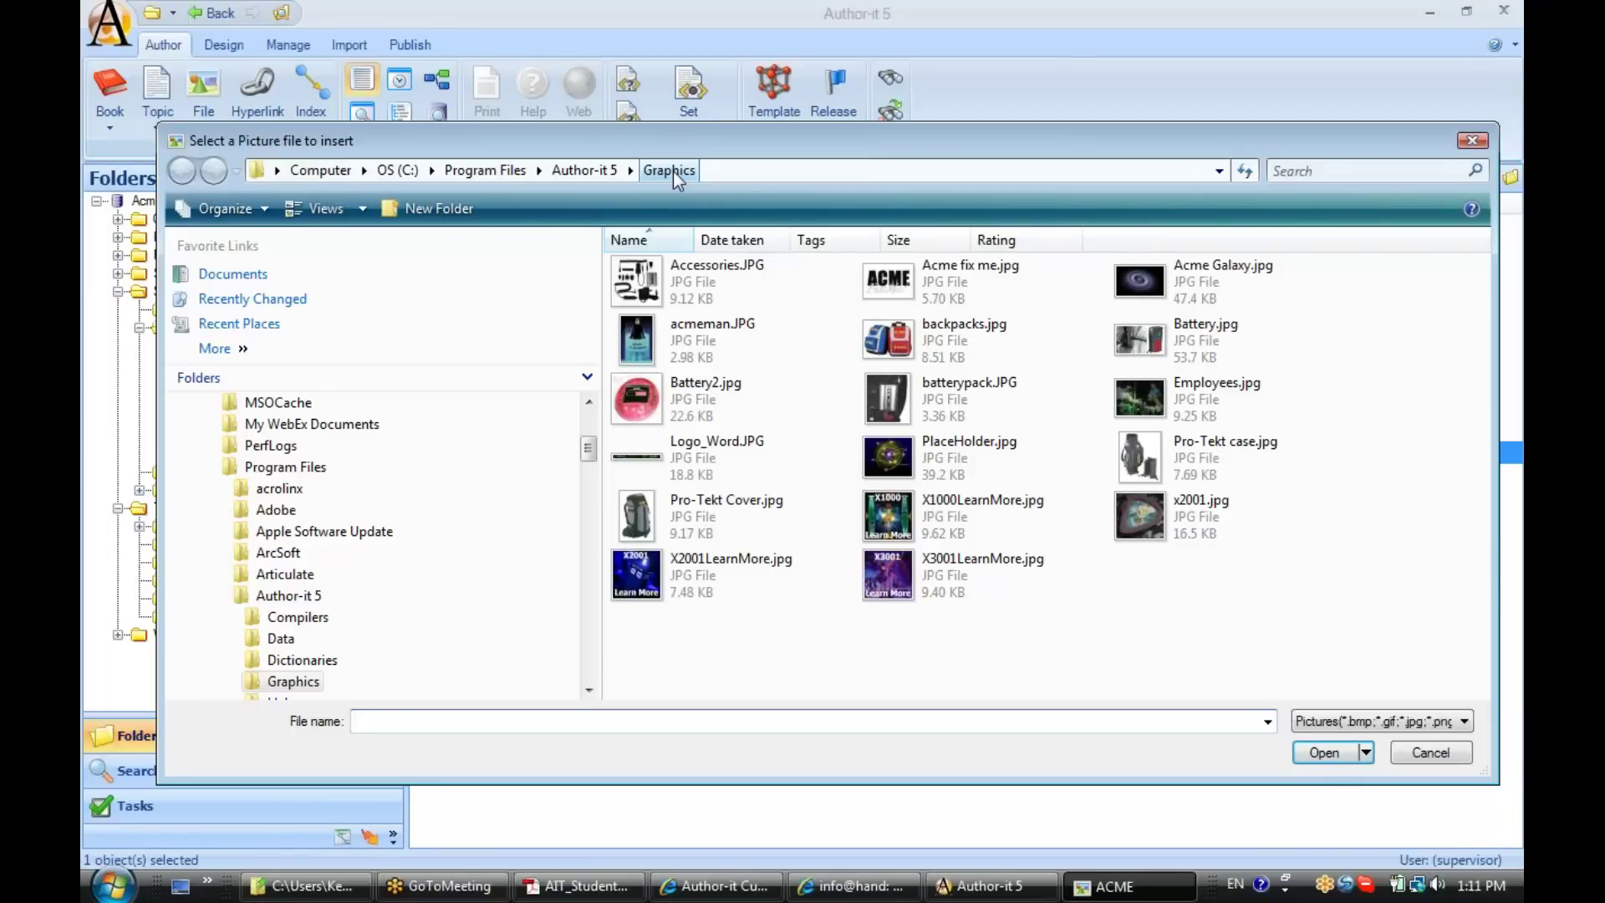
left_click(679, 291)
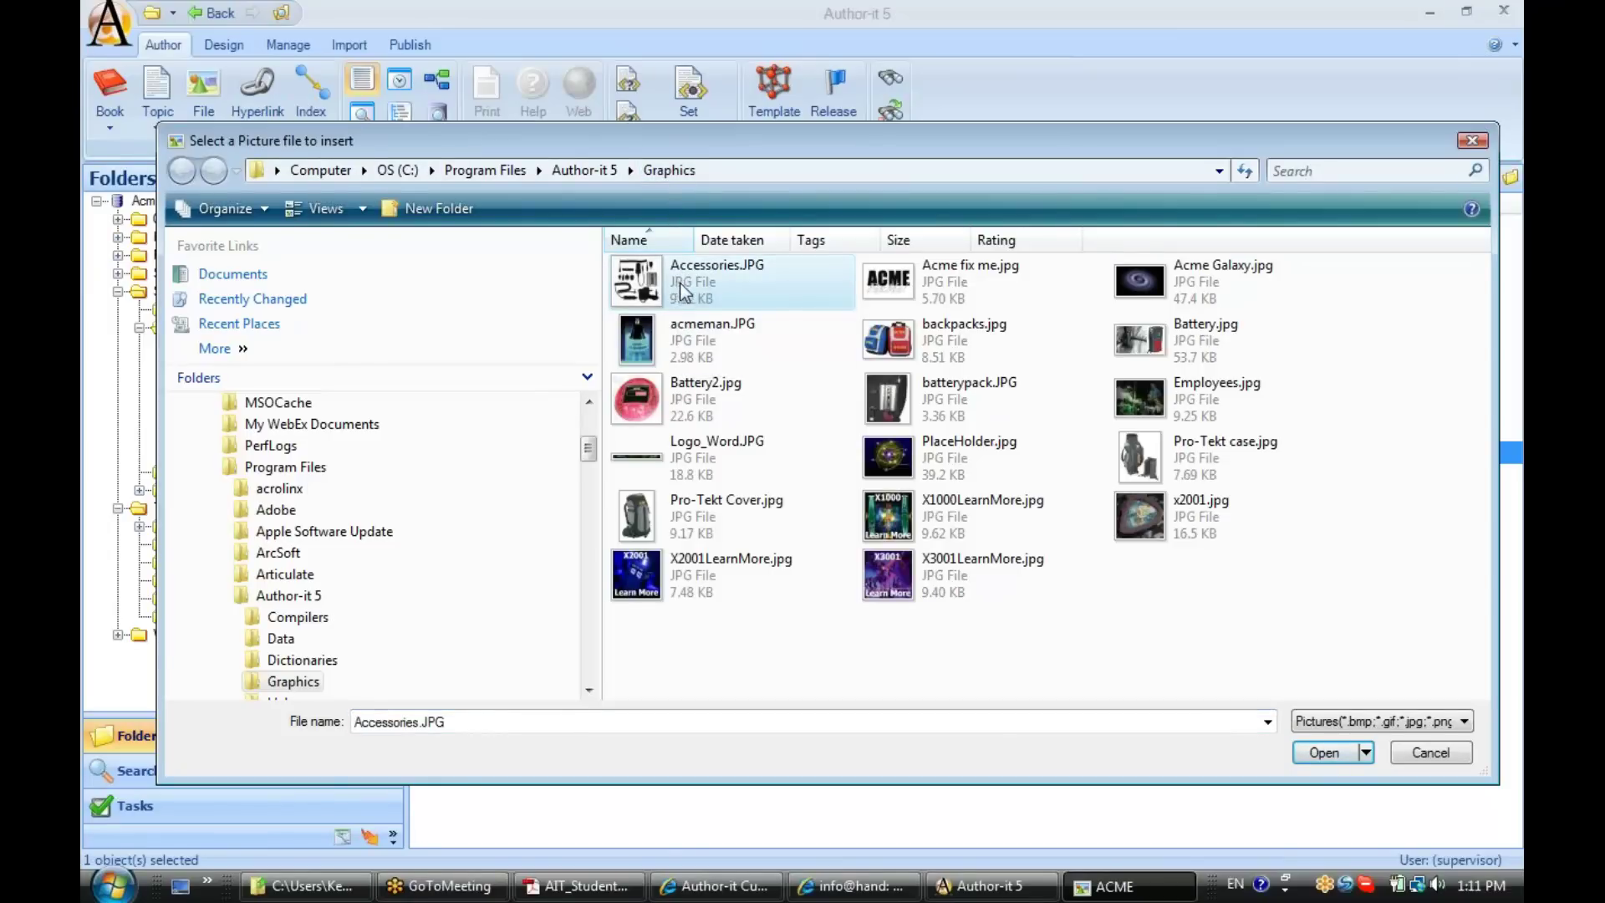
left_click(1333, 755)
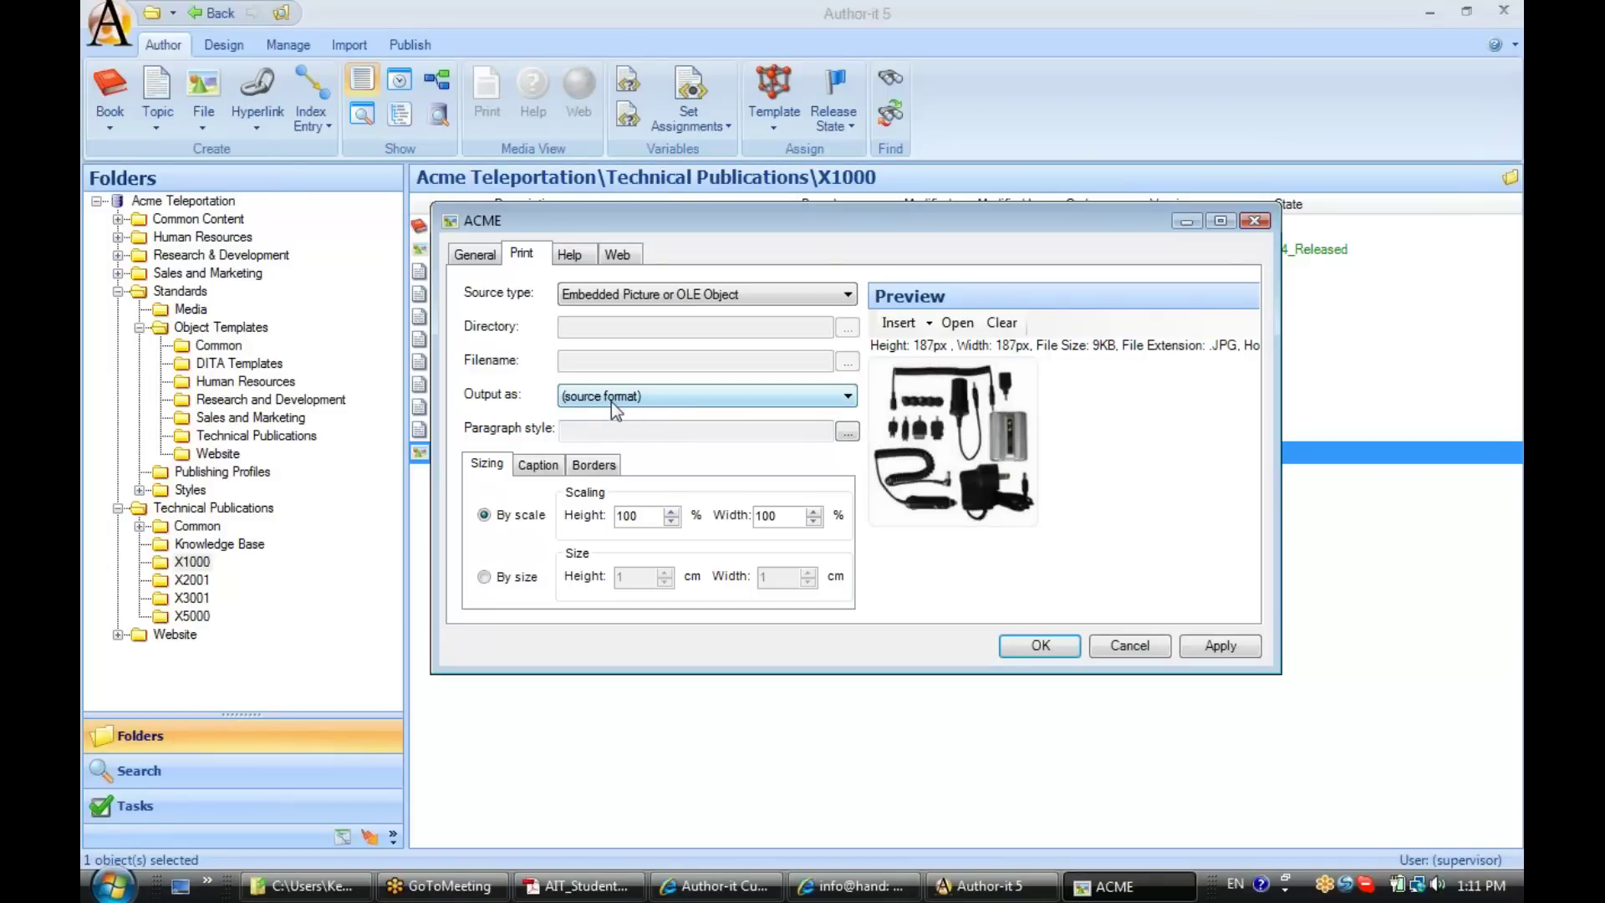
left_click(850, 399)
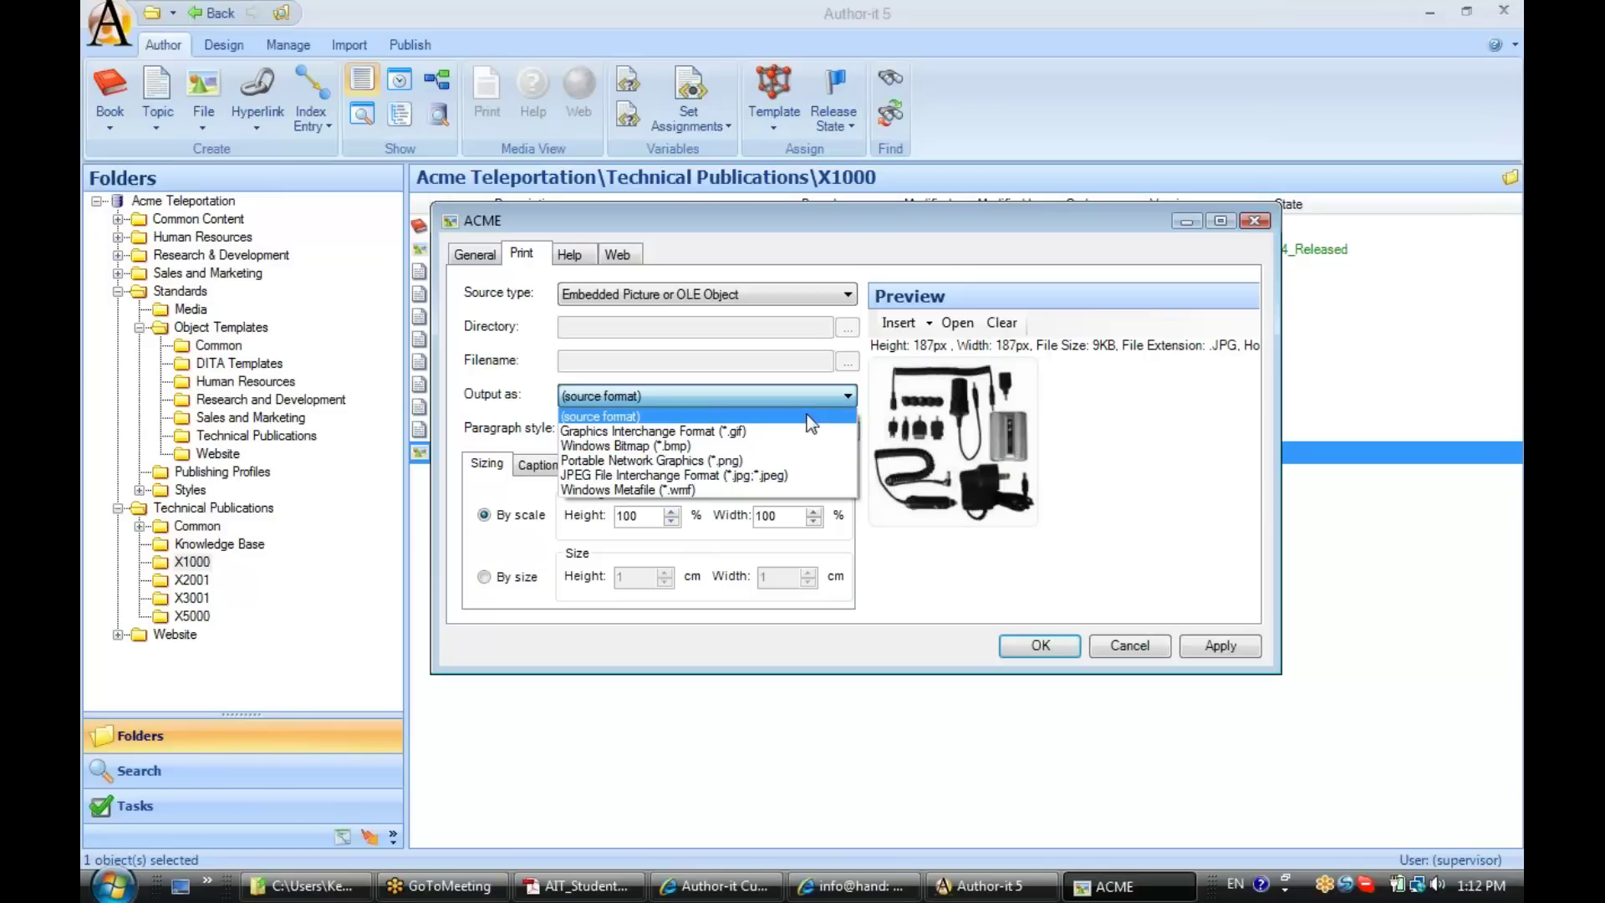
left_click(801, 394)
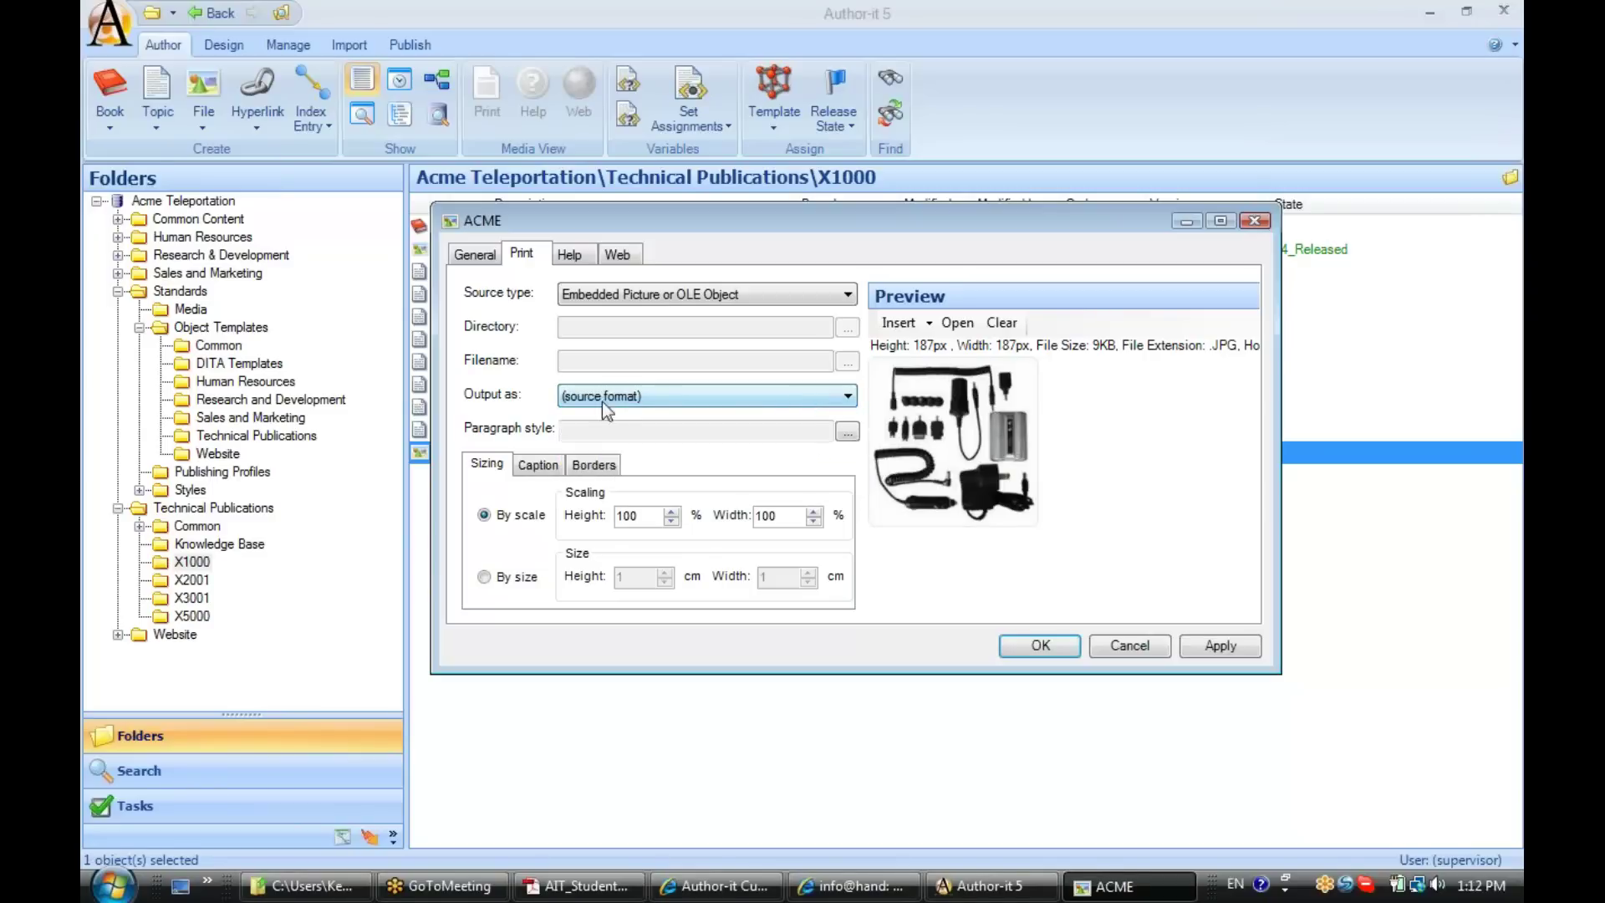
left_click(577, 430)
left_click(577, 431)
Check the image sizing options, leaving the picture sized by scale
left_click(642, 516)
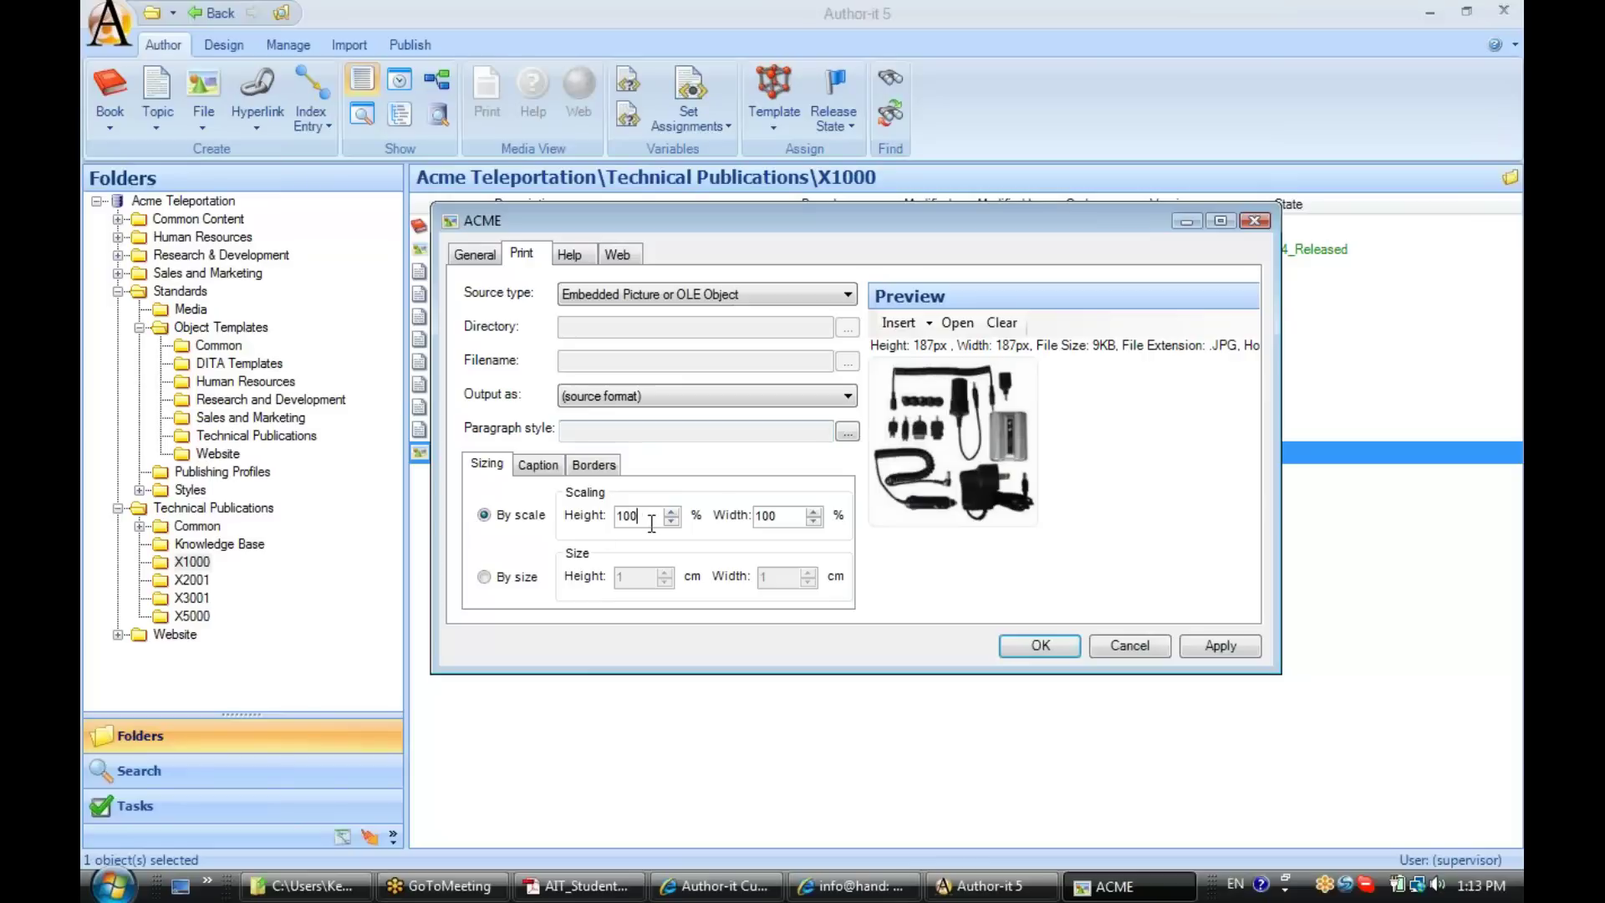
left_click(516, 578)
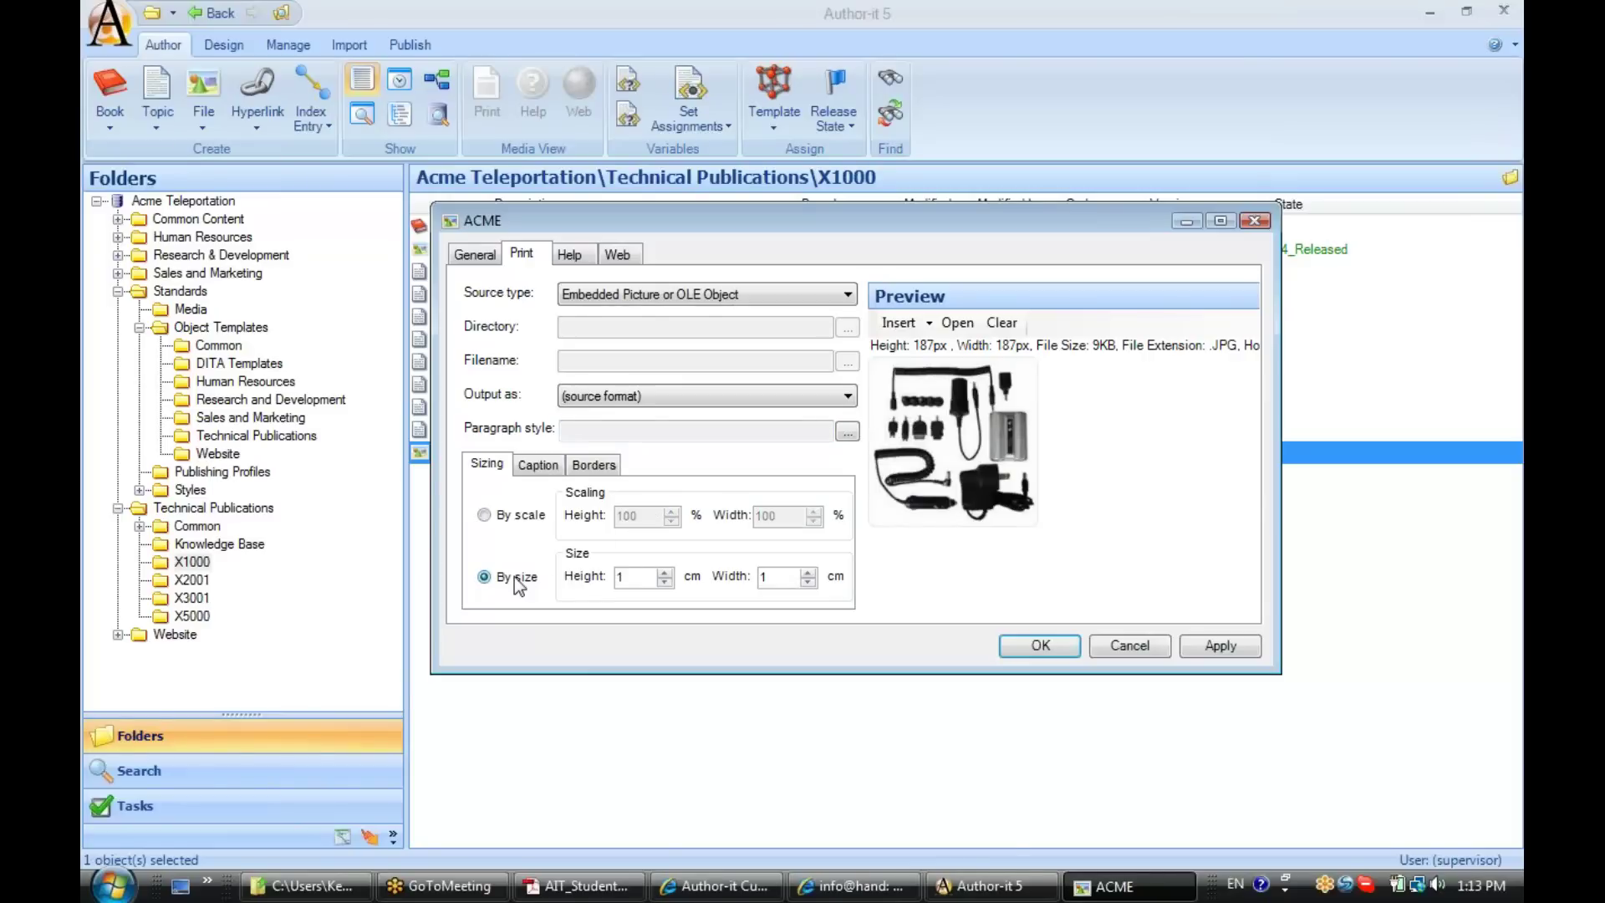
left_click(518, 524)
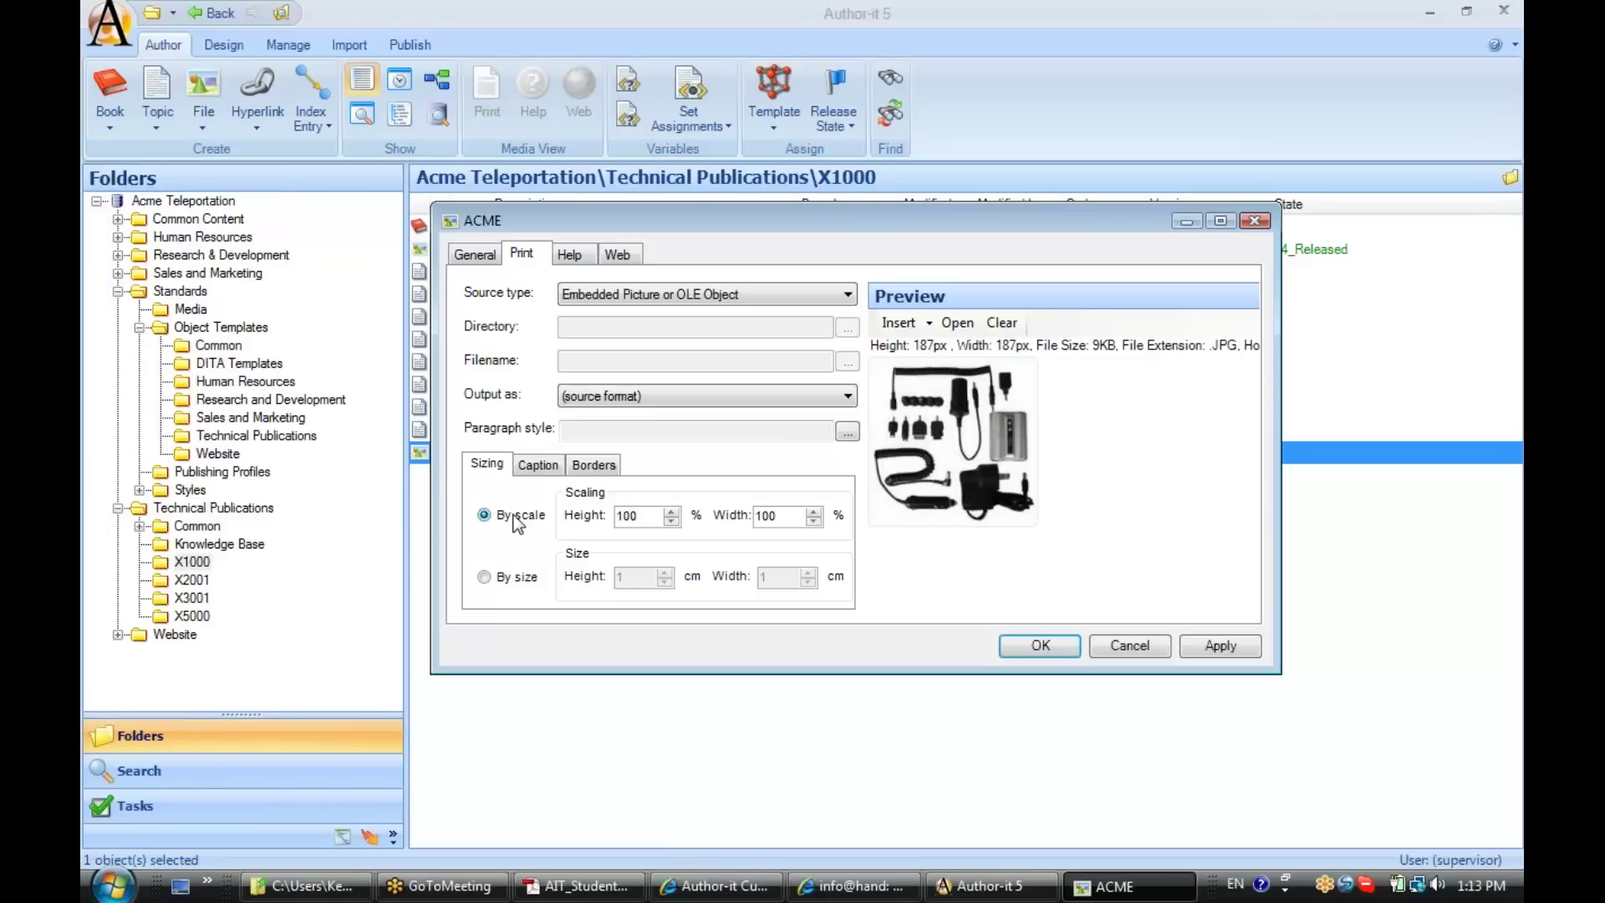
Add the caption 'ACME Accessories' with label Figure, positioned Below file
left_click(536, 471)
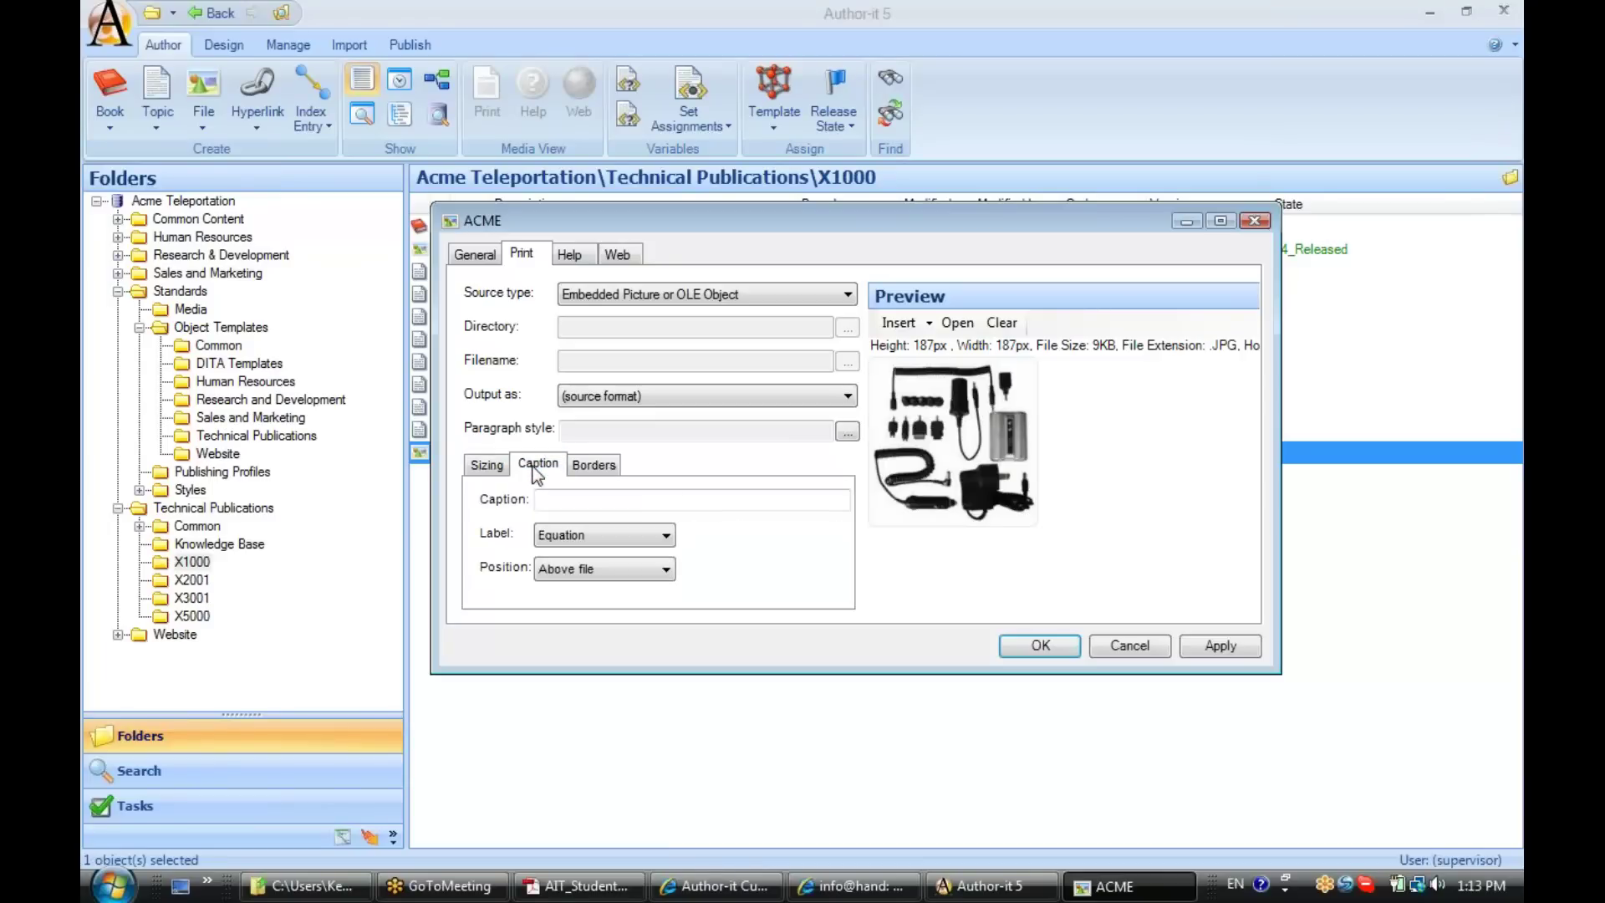
left_click(550, 499)
type("ACME")
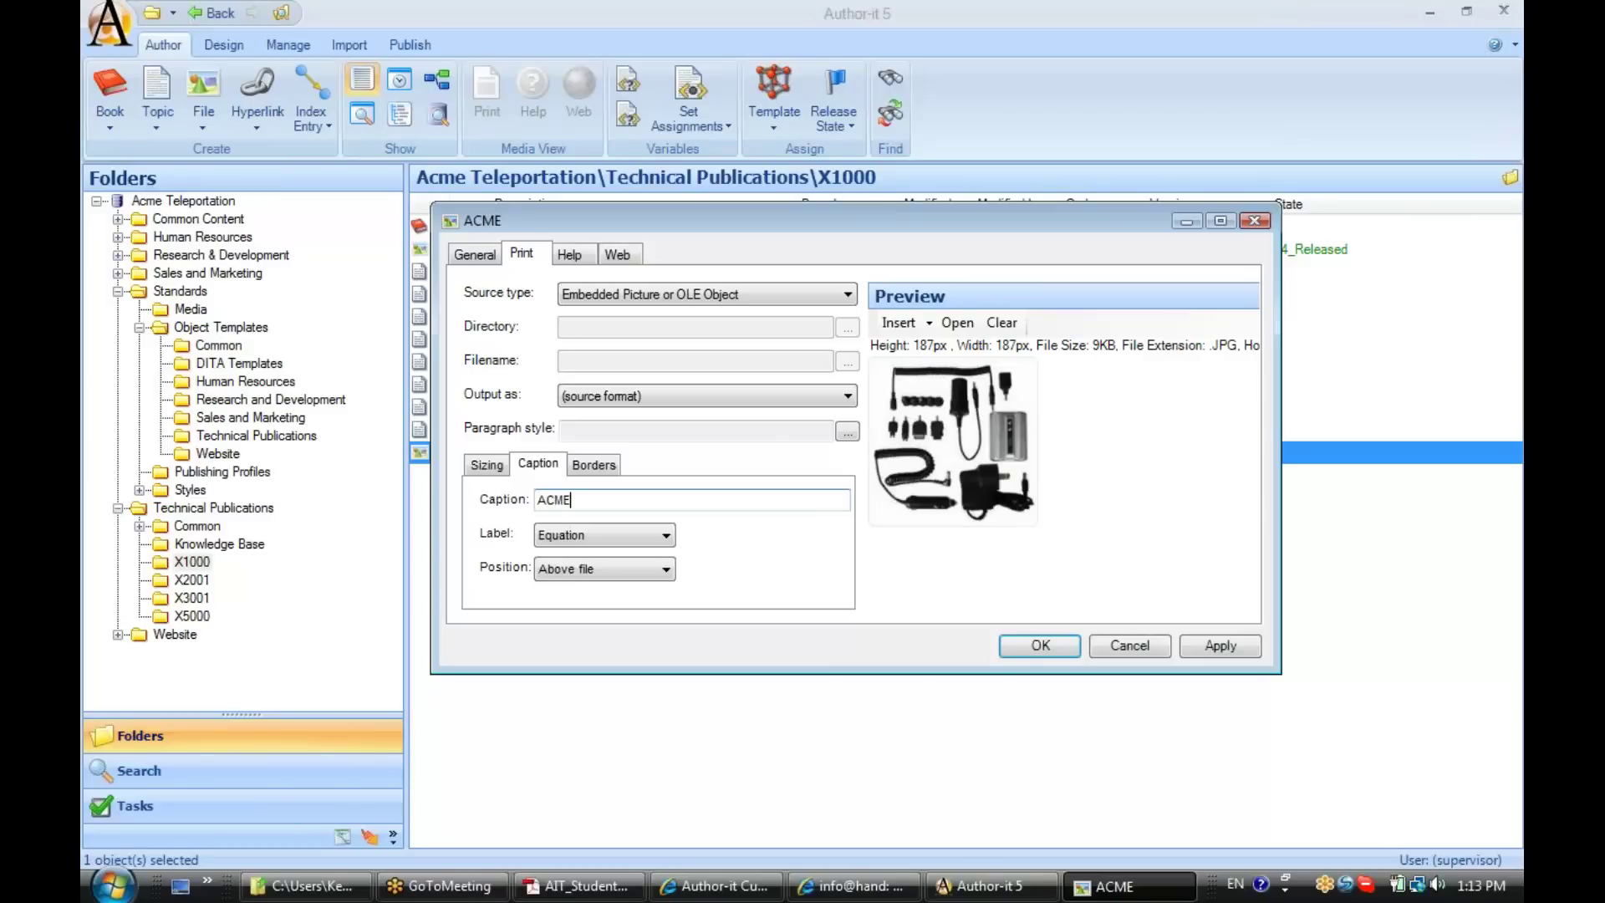
type(" Accessories")
left_click(666, 536)
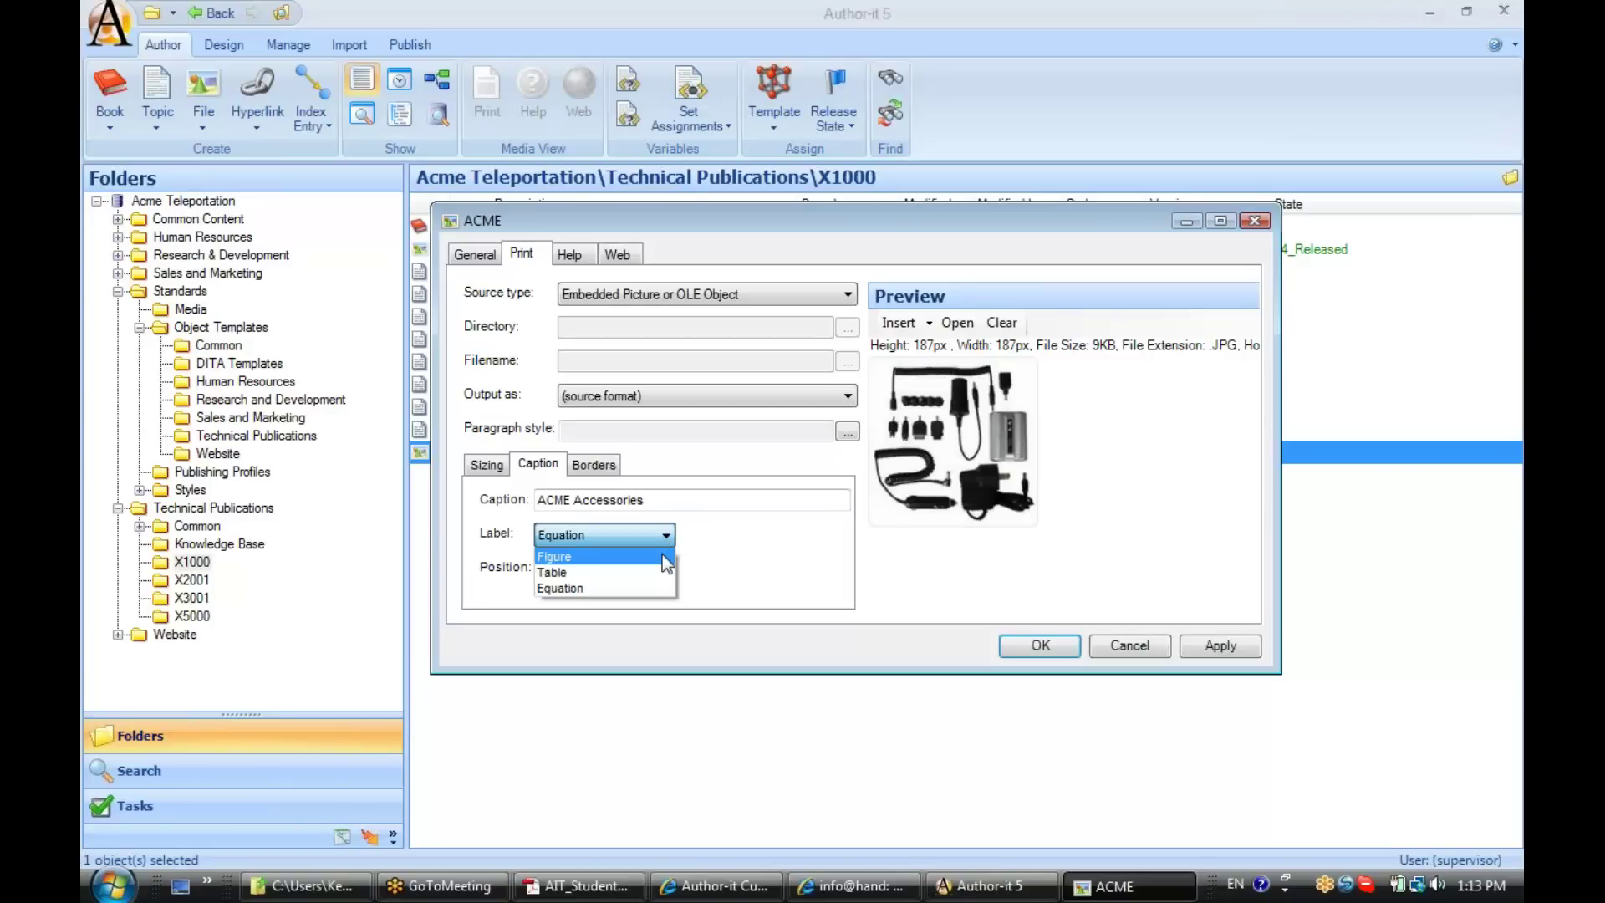
left_click(662, 555)
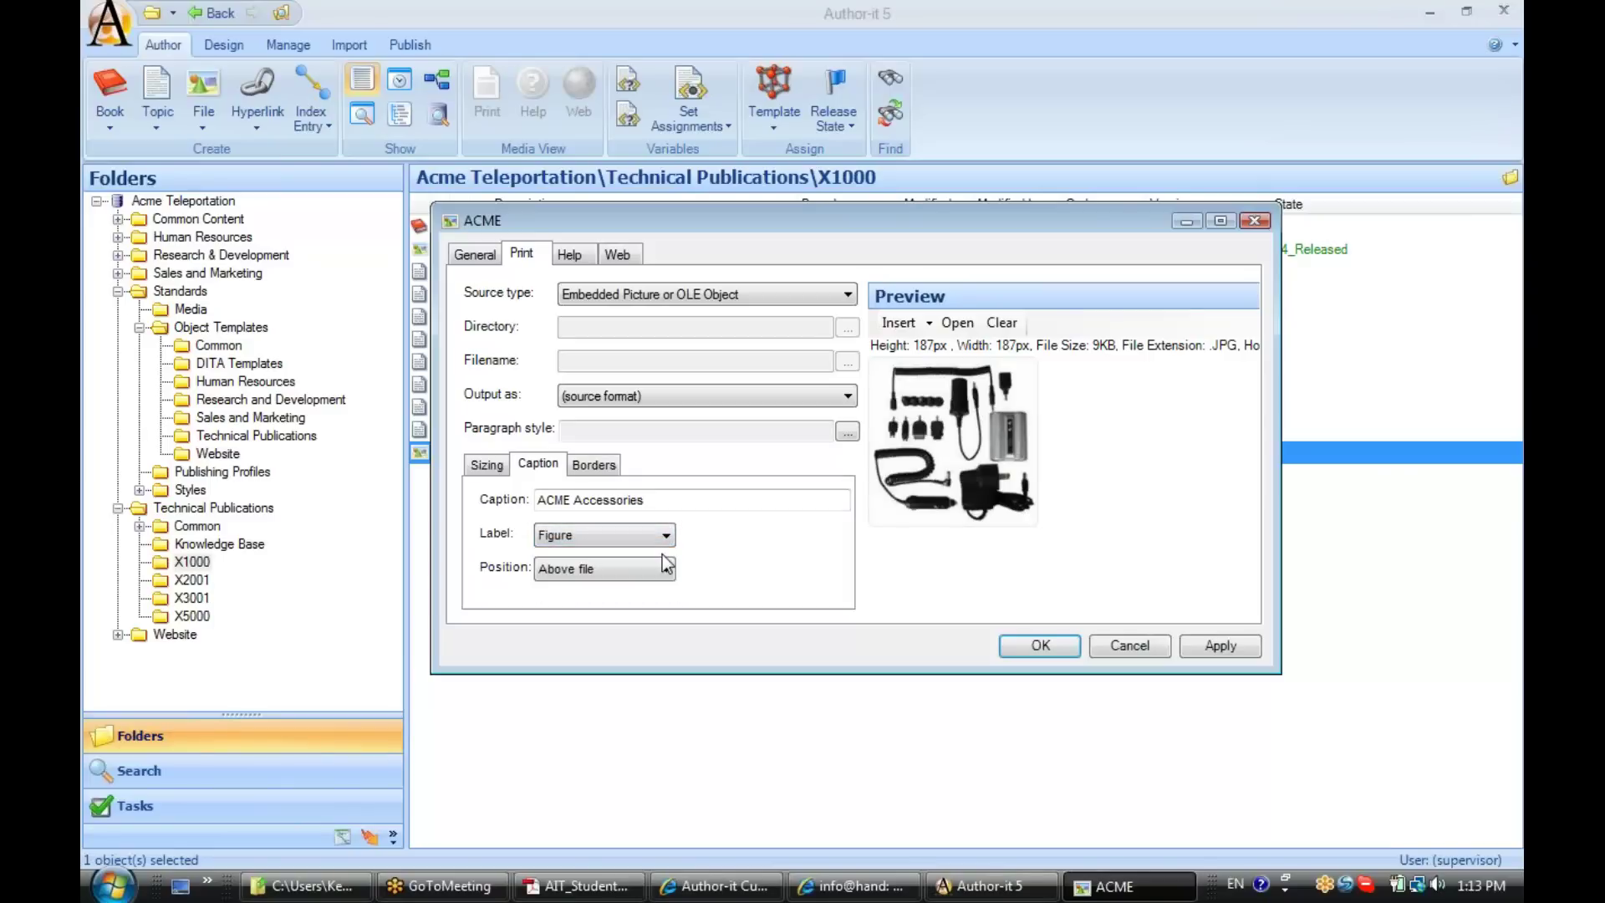
left_click(666, 569)
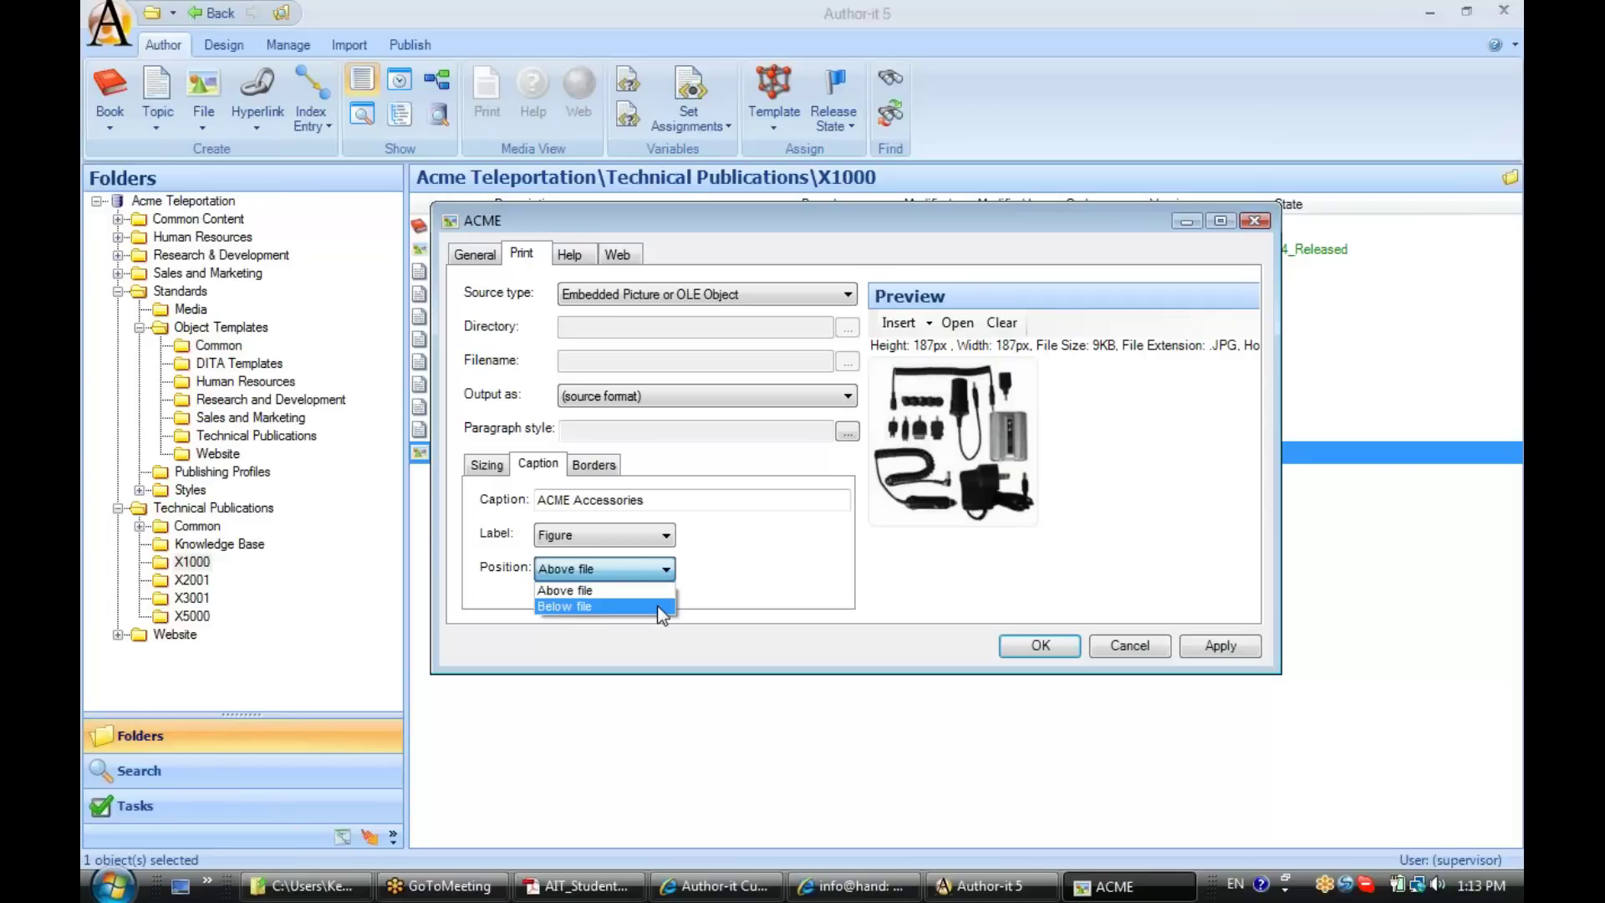
left_click(657, 605)
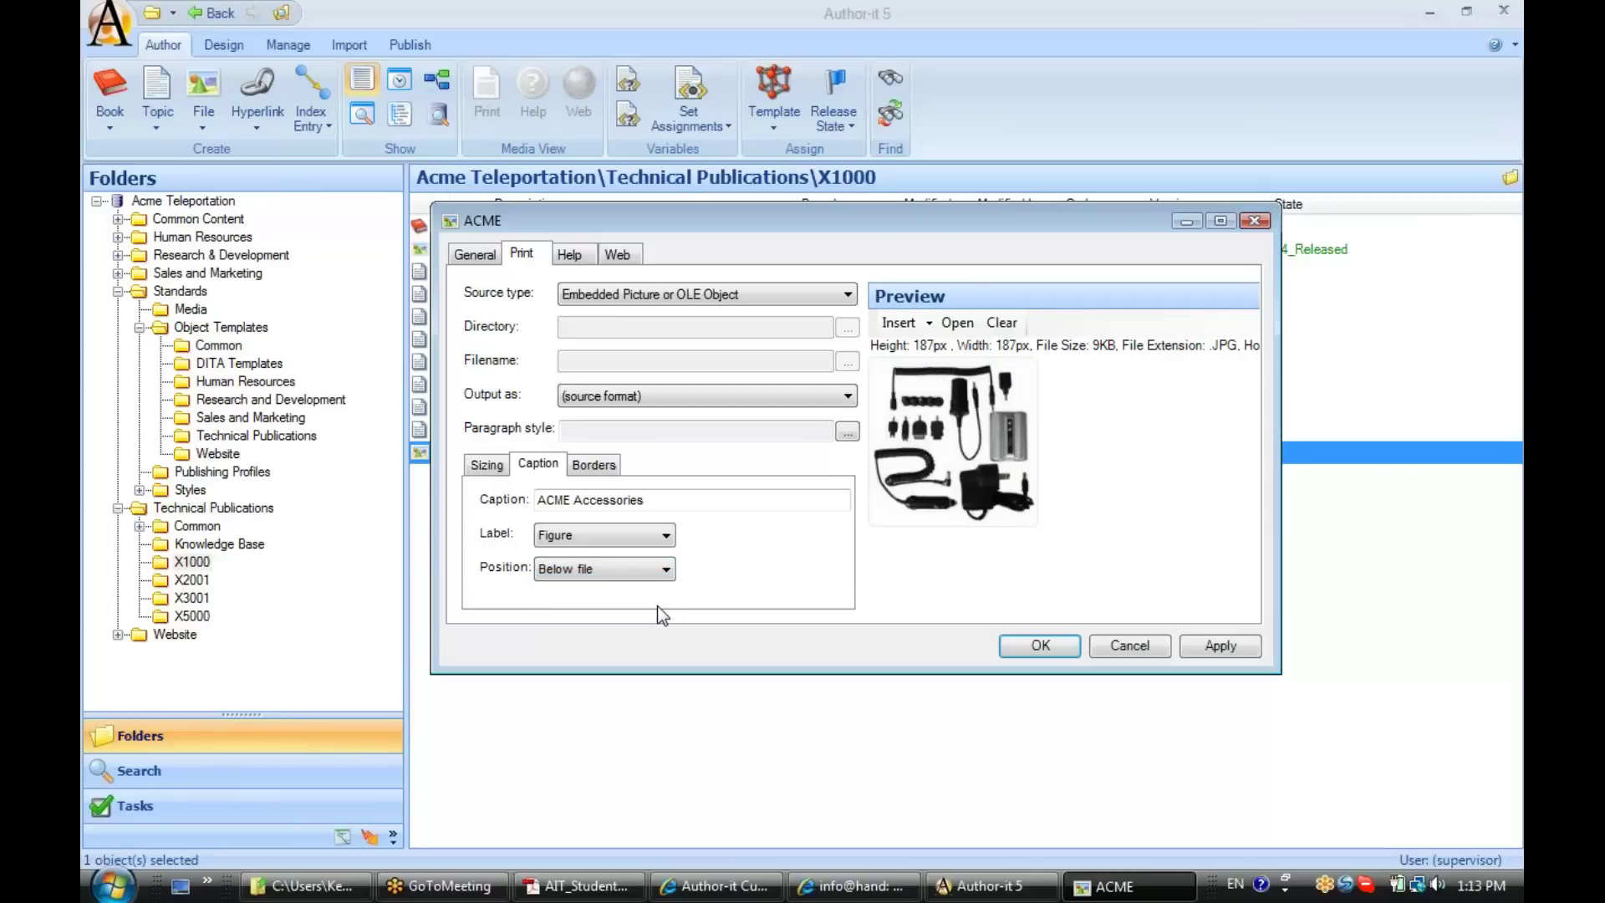
Check the print Borders settings, leaving them at none, then move to the Web settings
left_click(599, 472)
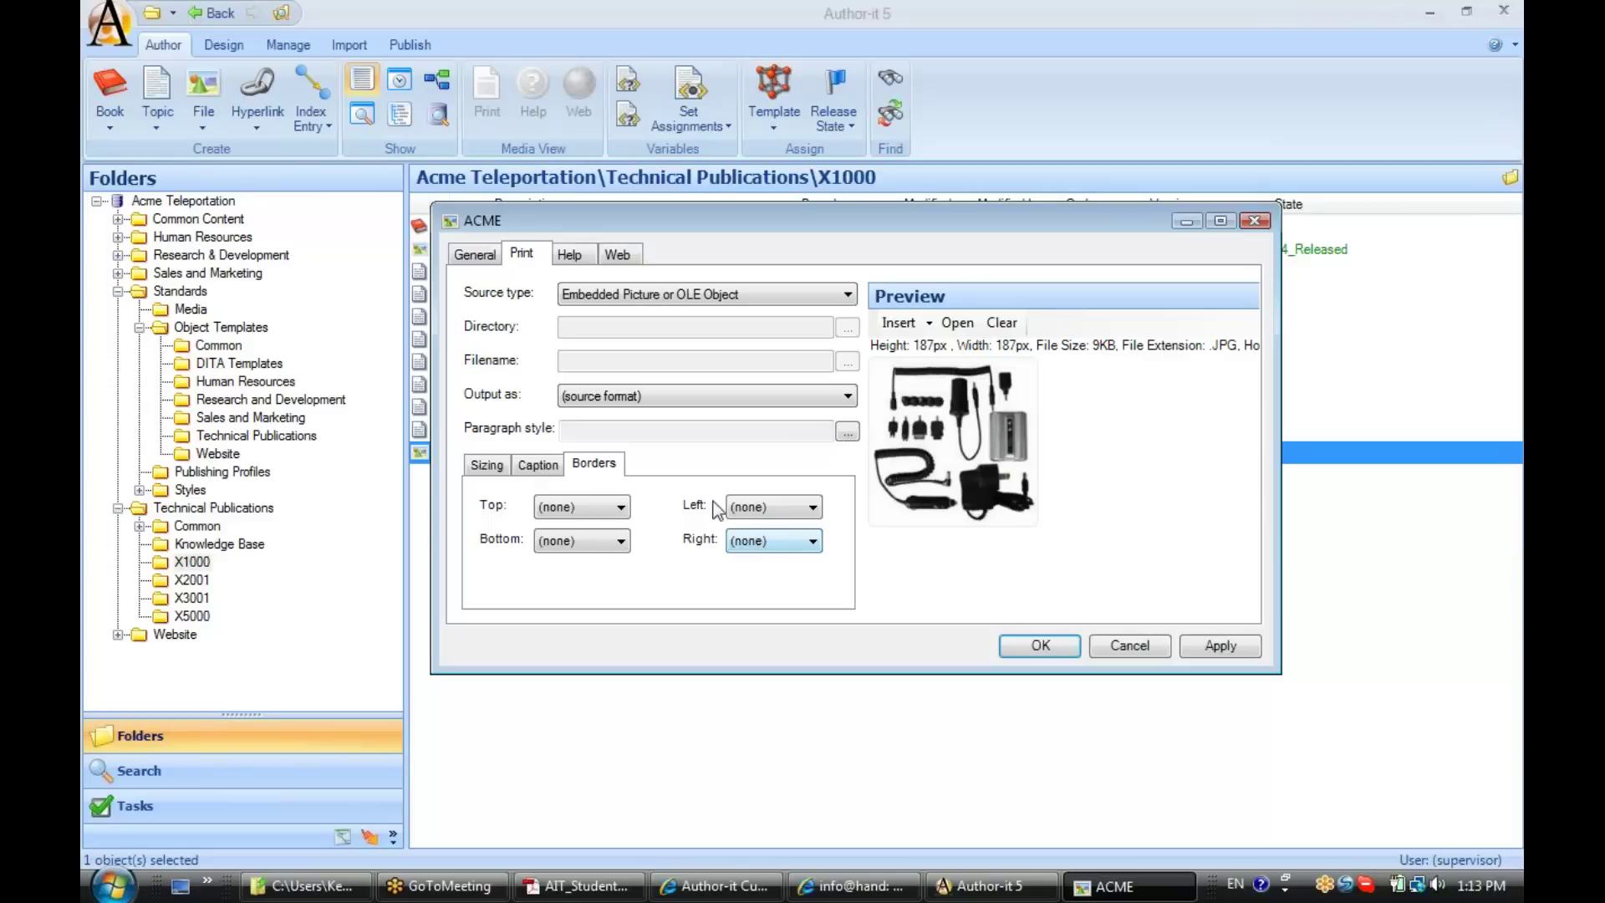
left_click(585, 426)
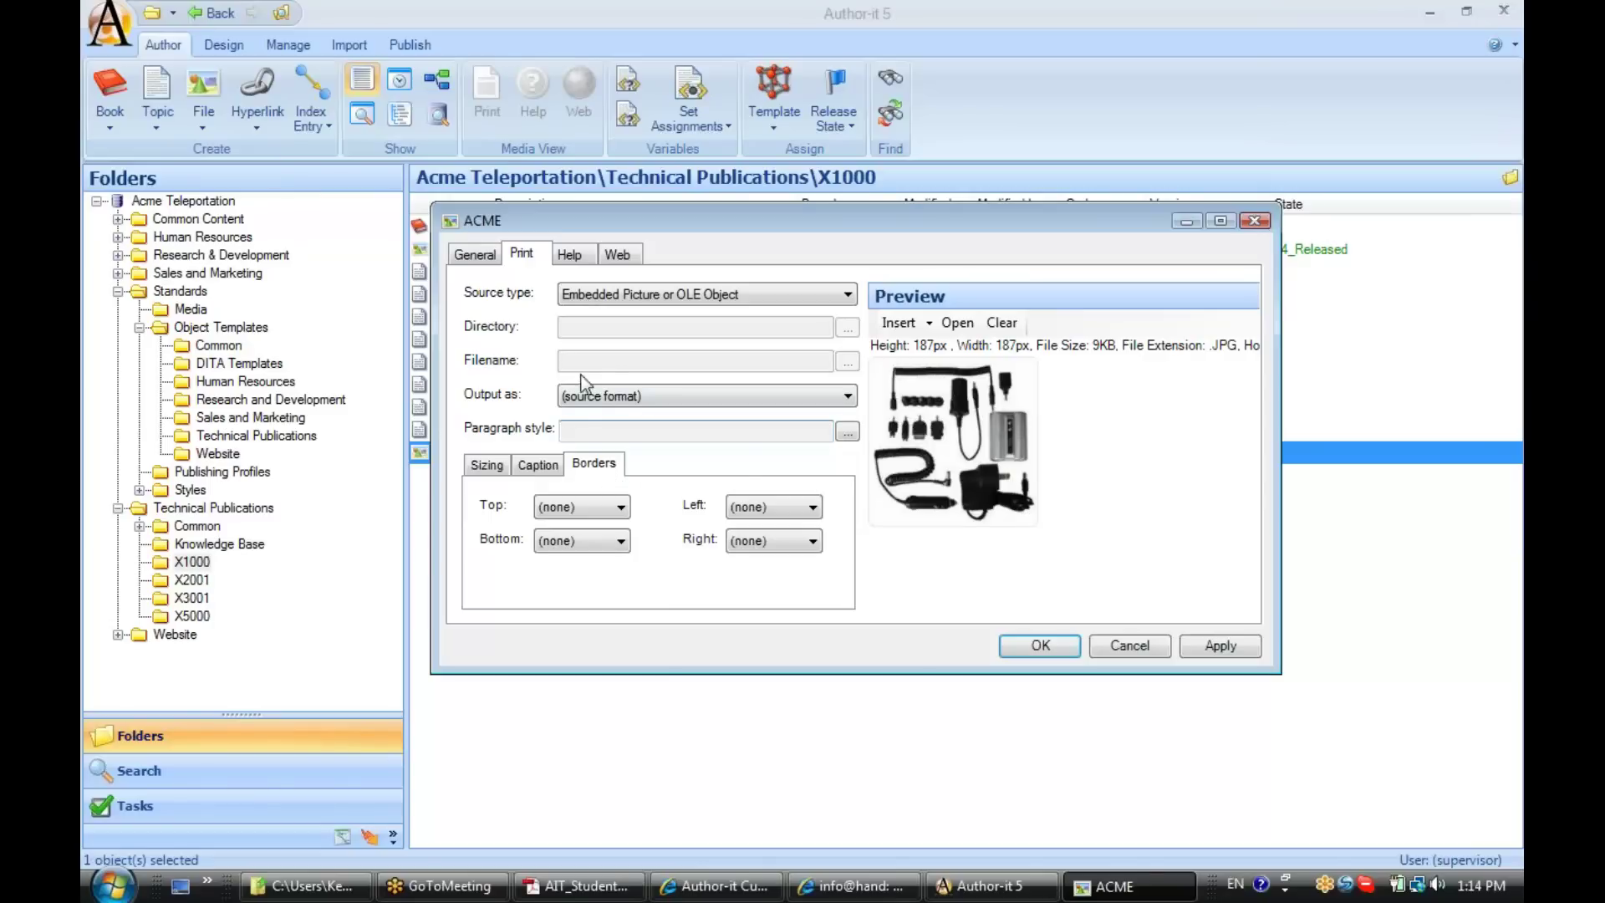
left_click(619, 253)
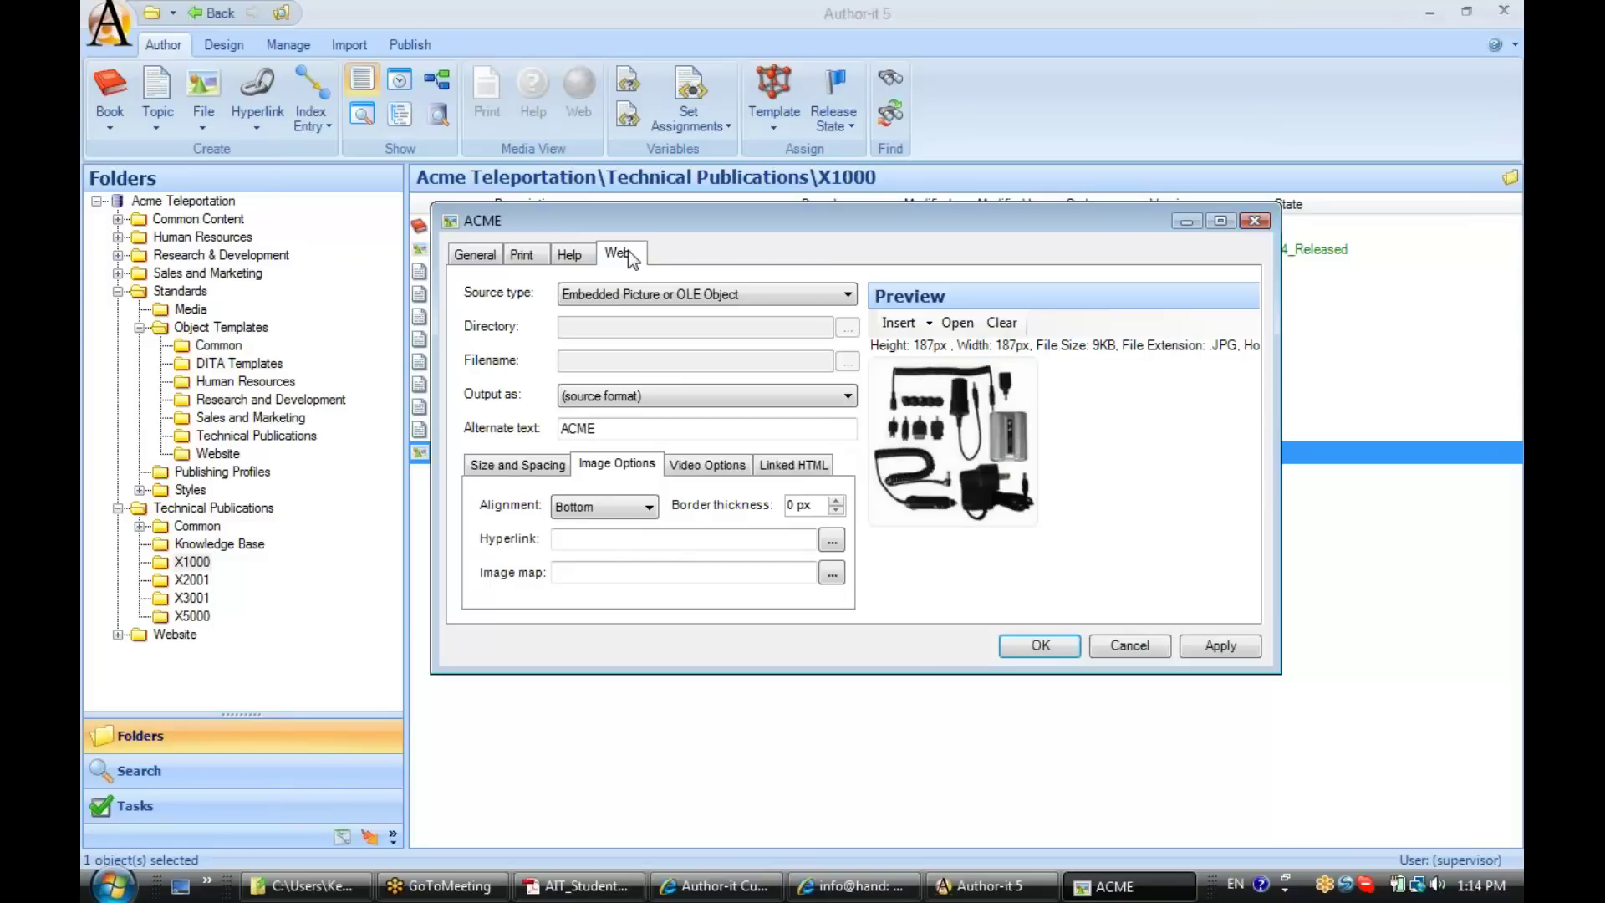
Drop down the Web Source type list, currently Embedded Picture or OLE Object
left_click(849, 295)
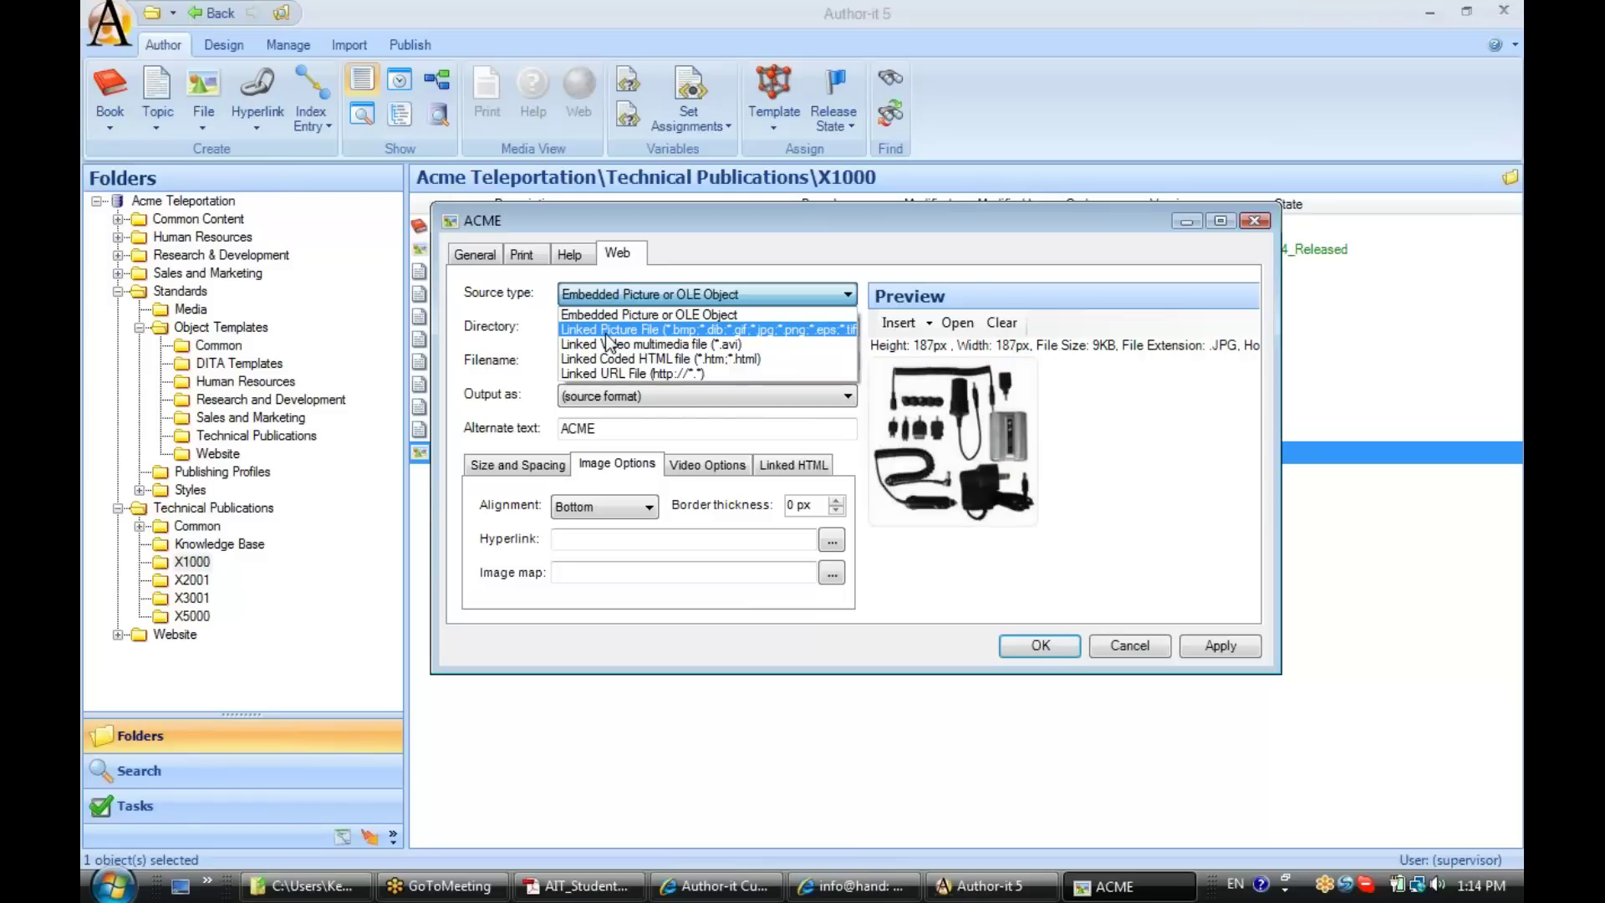
Change the web source type to Linked Picture File
left_click(604, 332)
left_click(599, 328)
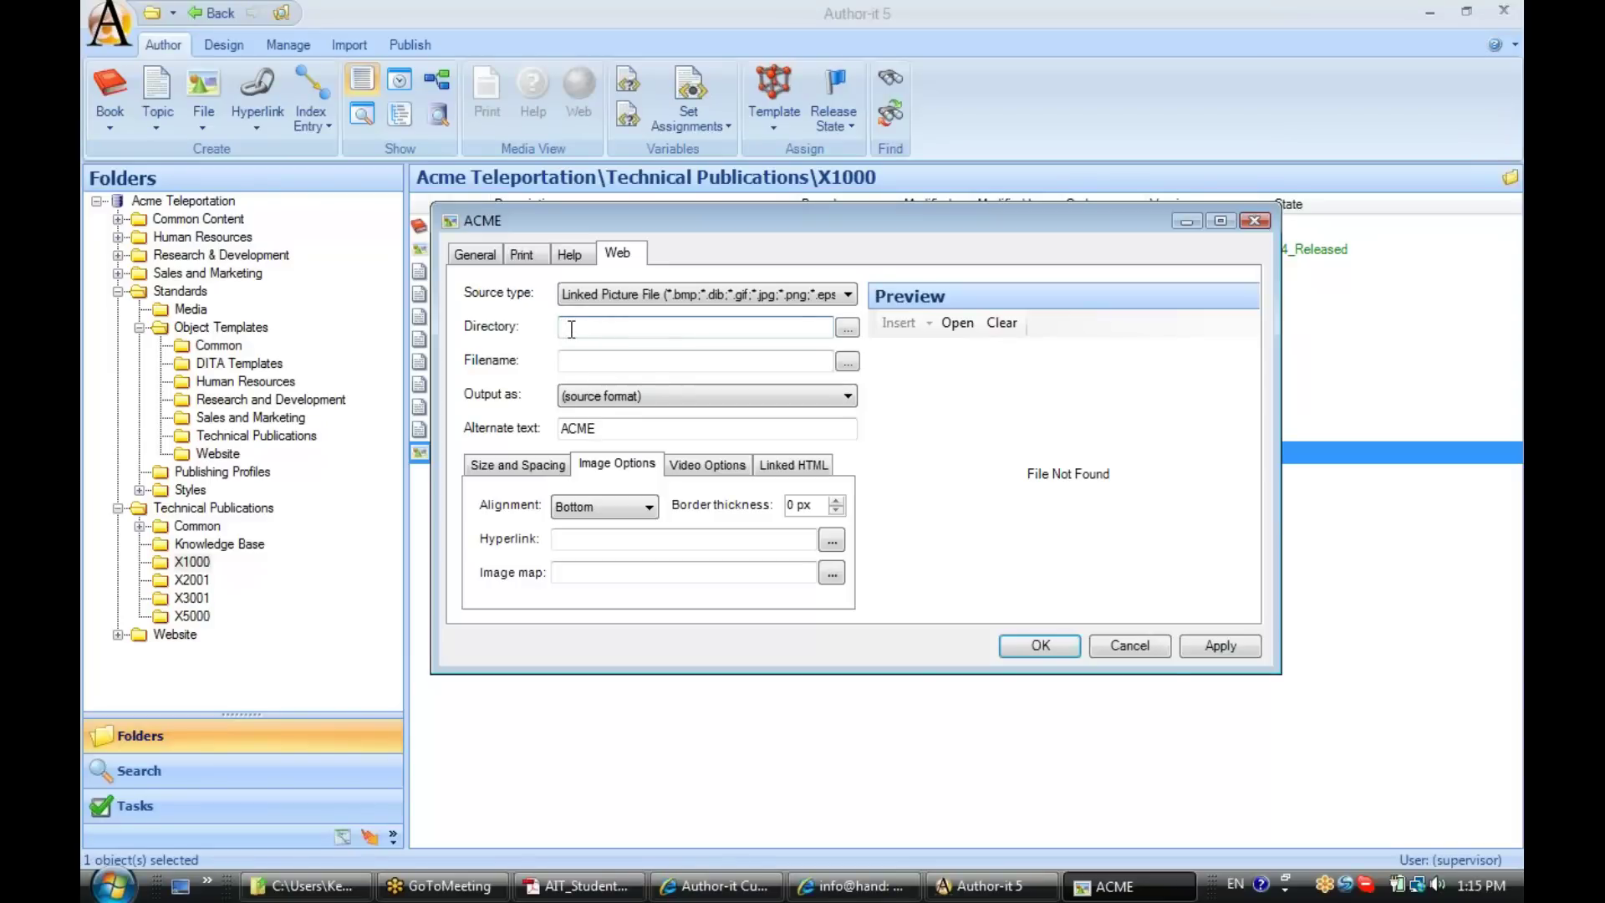
left_click(586, 357)
Set the linked picture directory to Program Files\Author-it 5\Graphics
left_click(851, 330)
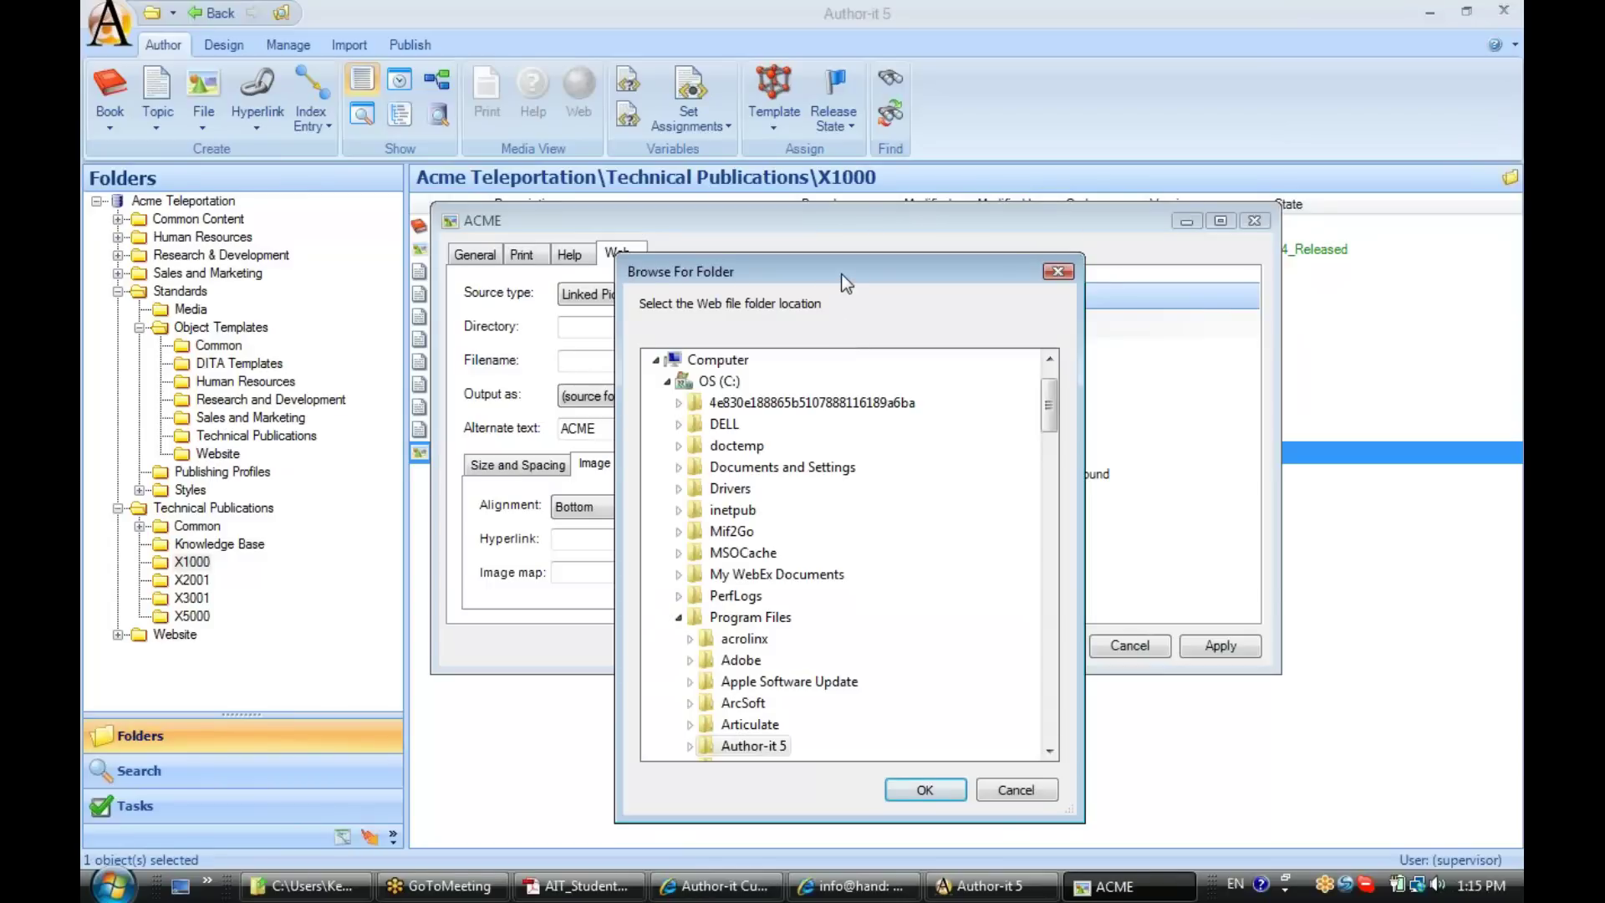
scroll(960, 288, "down", 3)
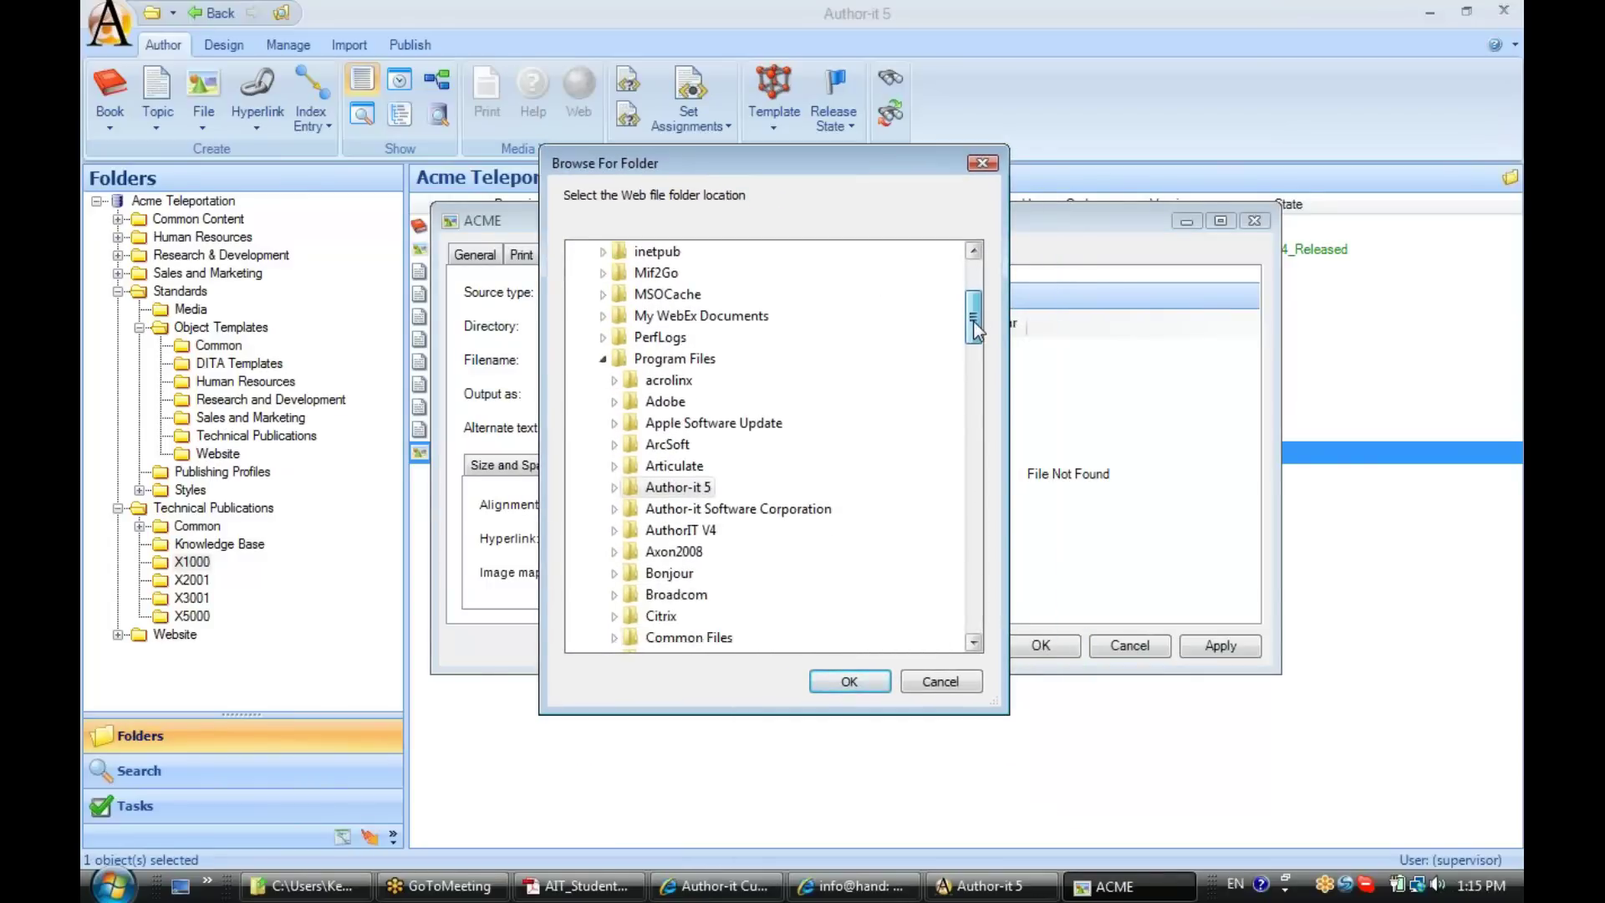
left_click(614, 444)
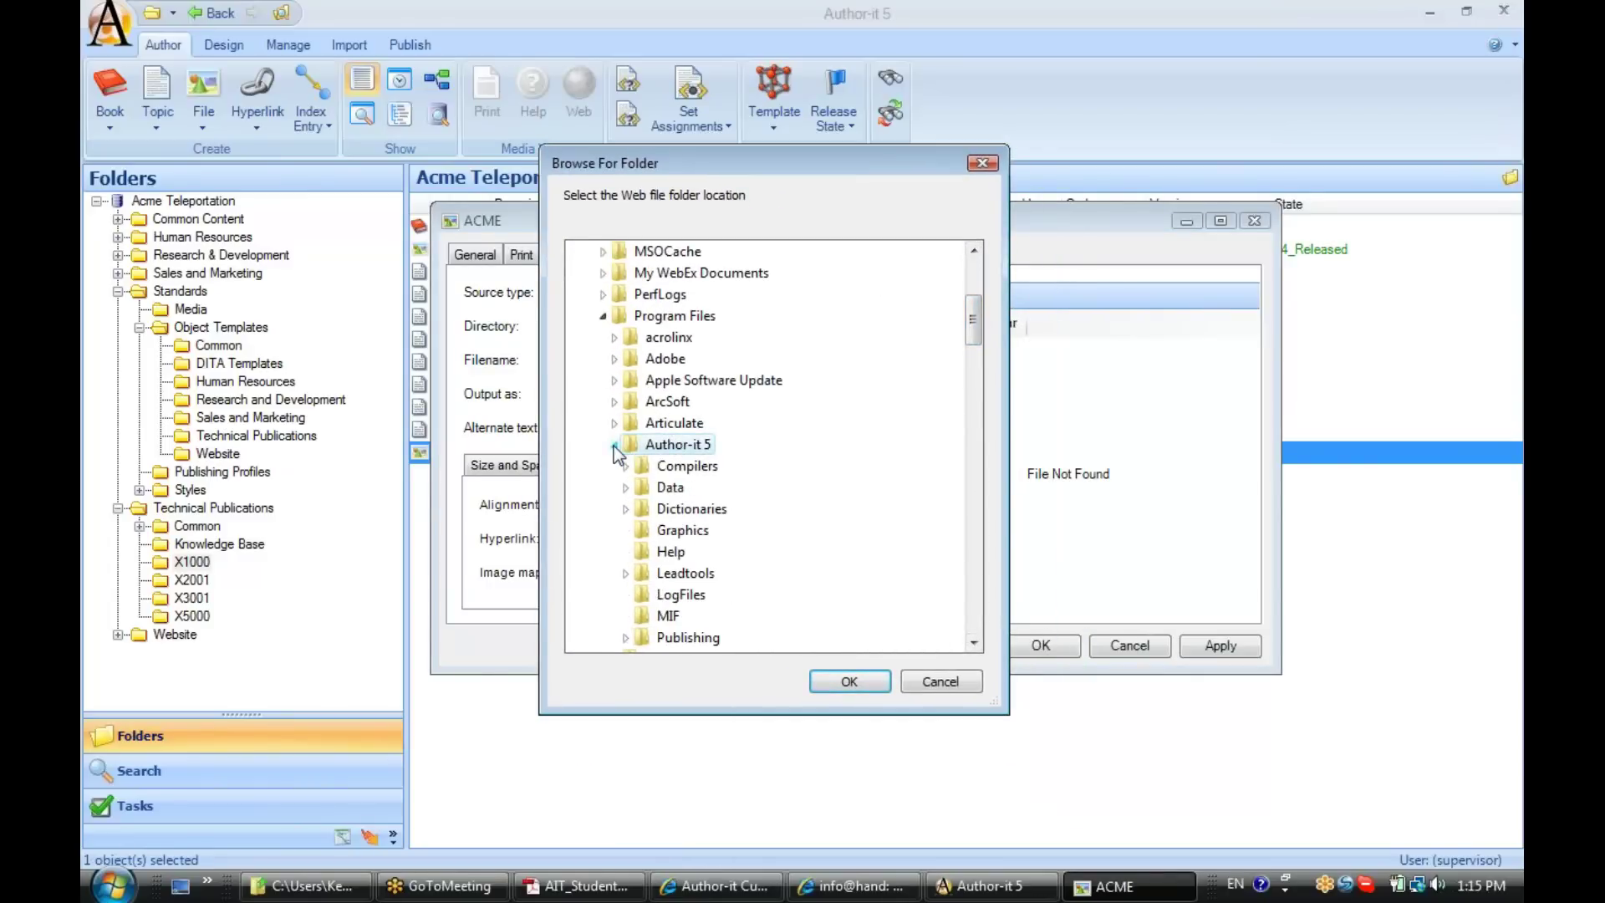
left_click(682, 531)
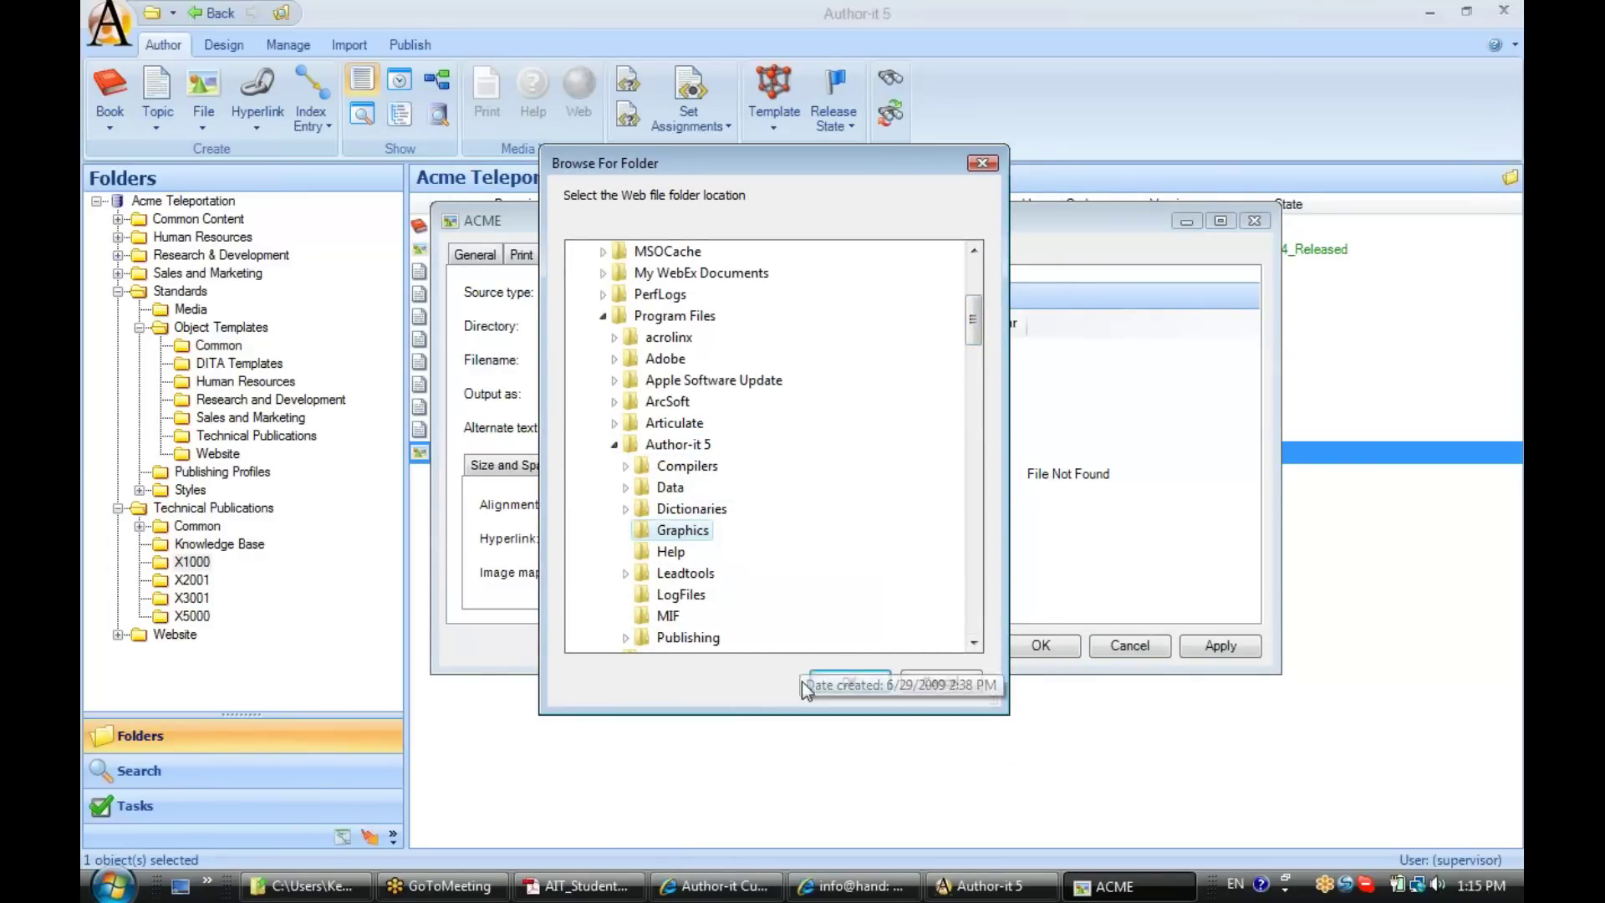
left_click(850, 684)
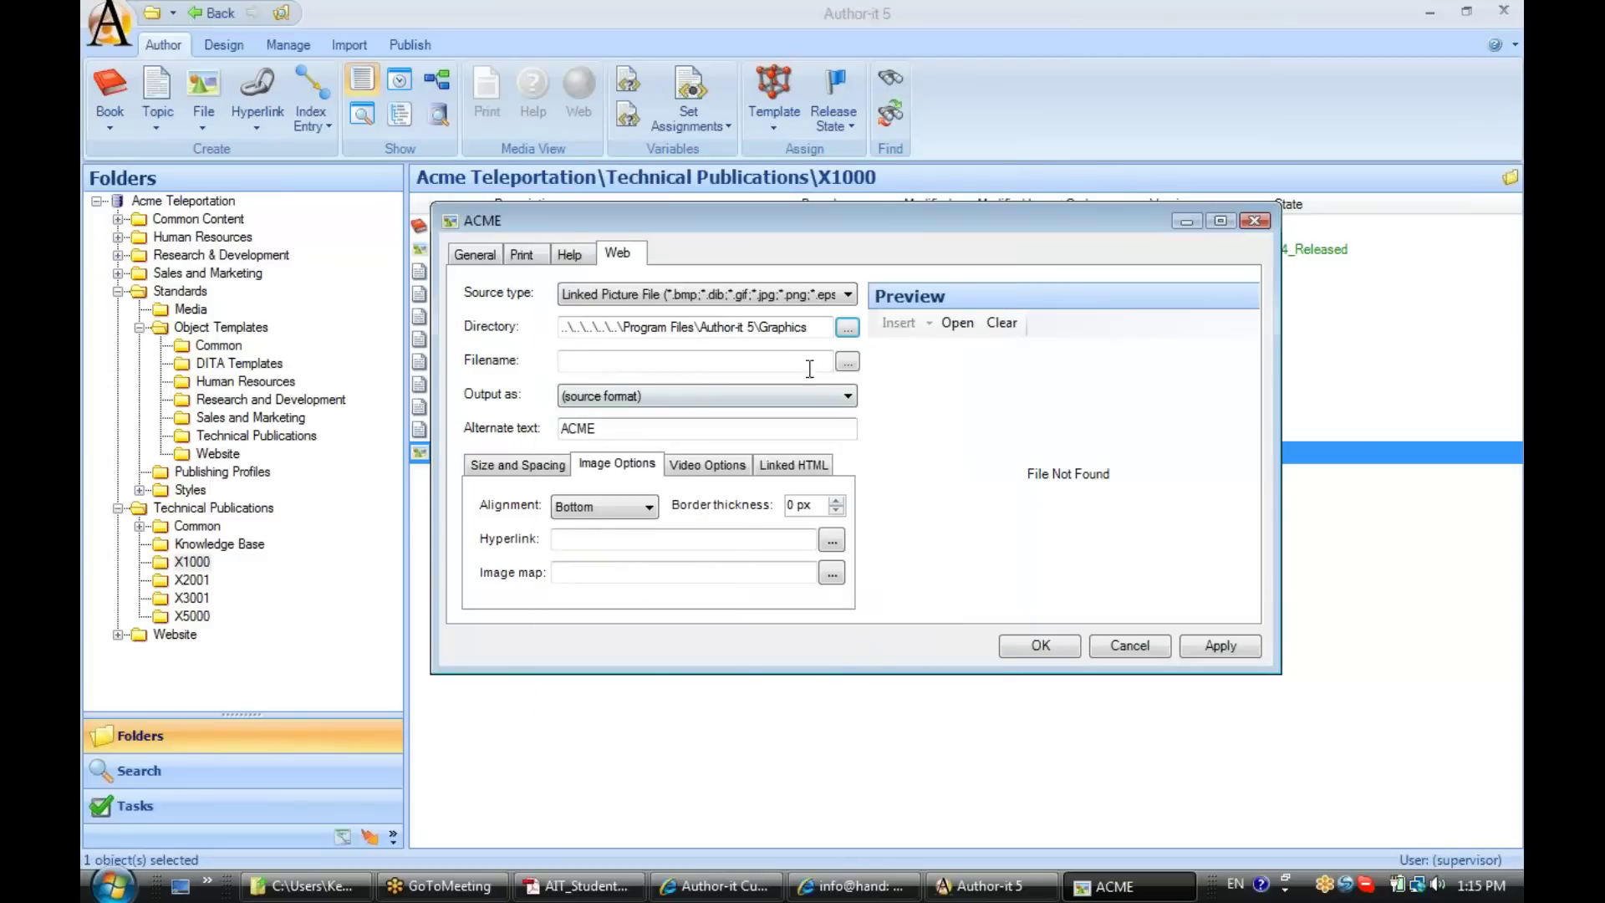
Browse the web Filename to acmeman.JPG in the Graphics folder and link it
left_click(807, 366)
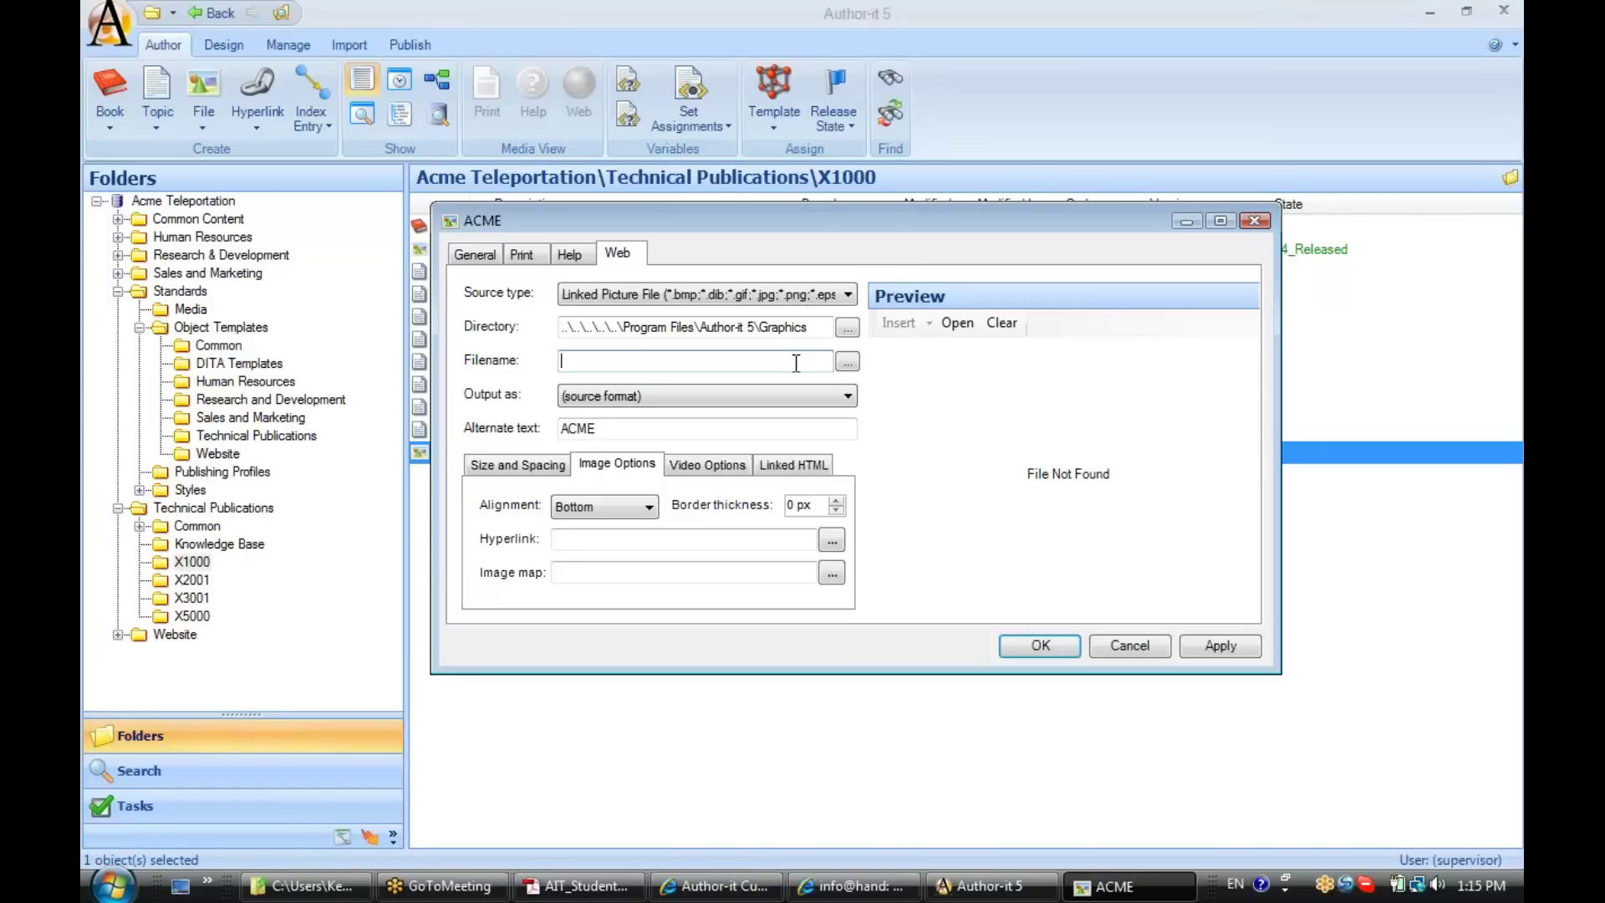
left_click(847, 363)
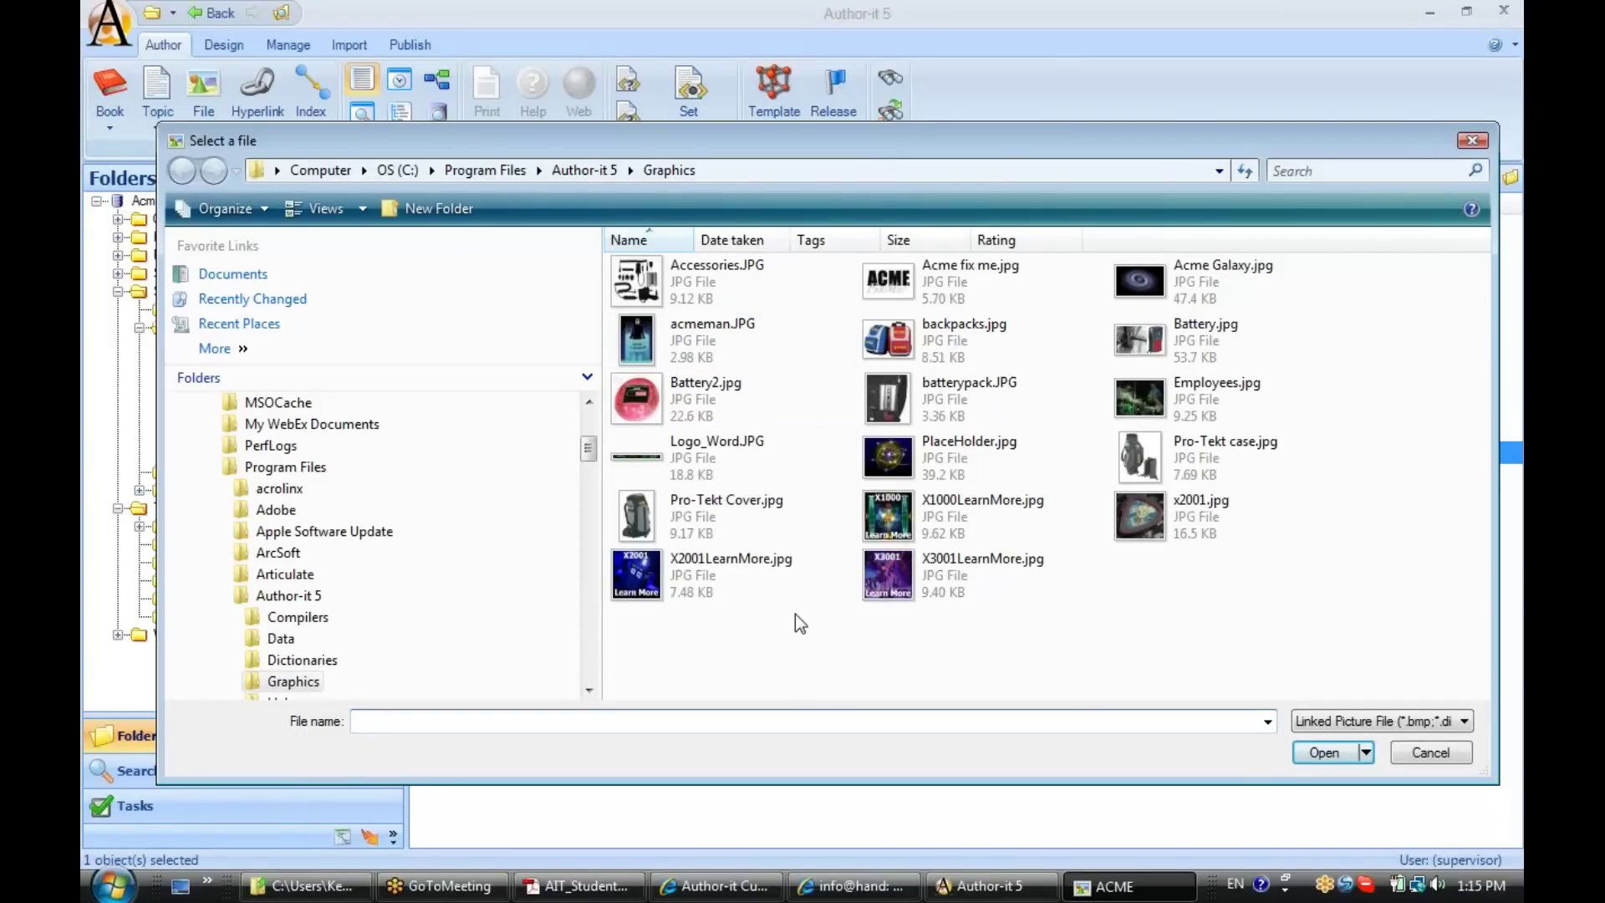
left_click(697, 334)
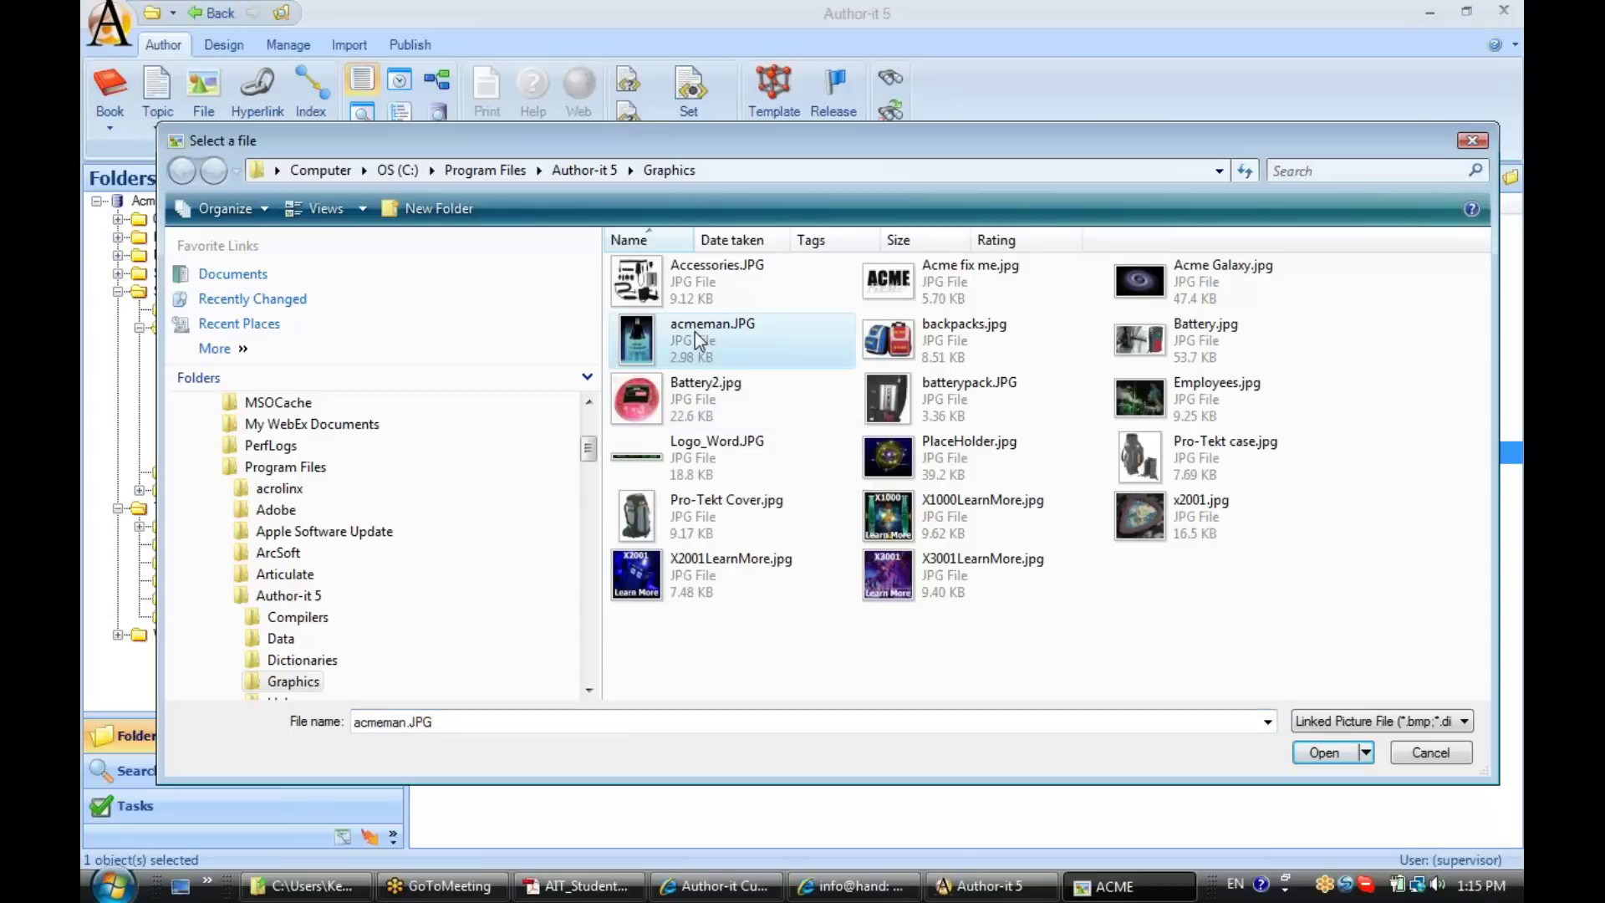
left_click(1311, 749)
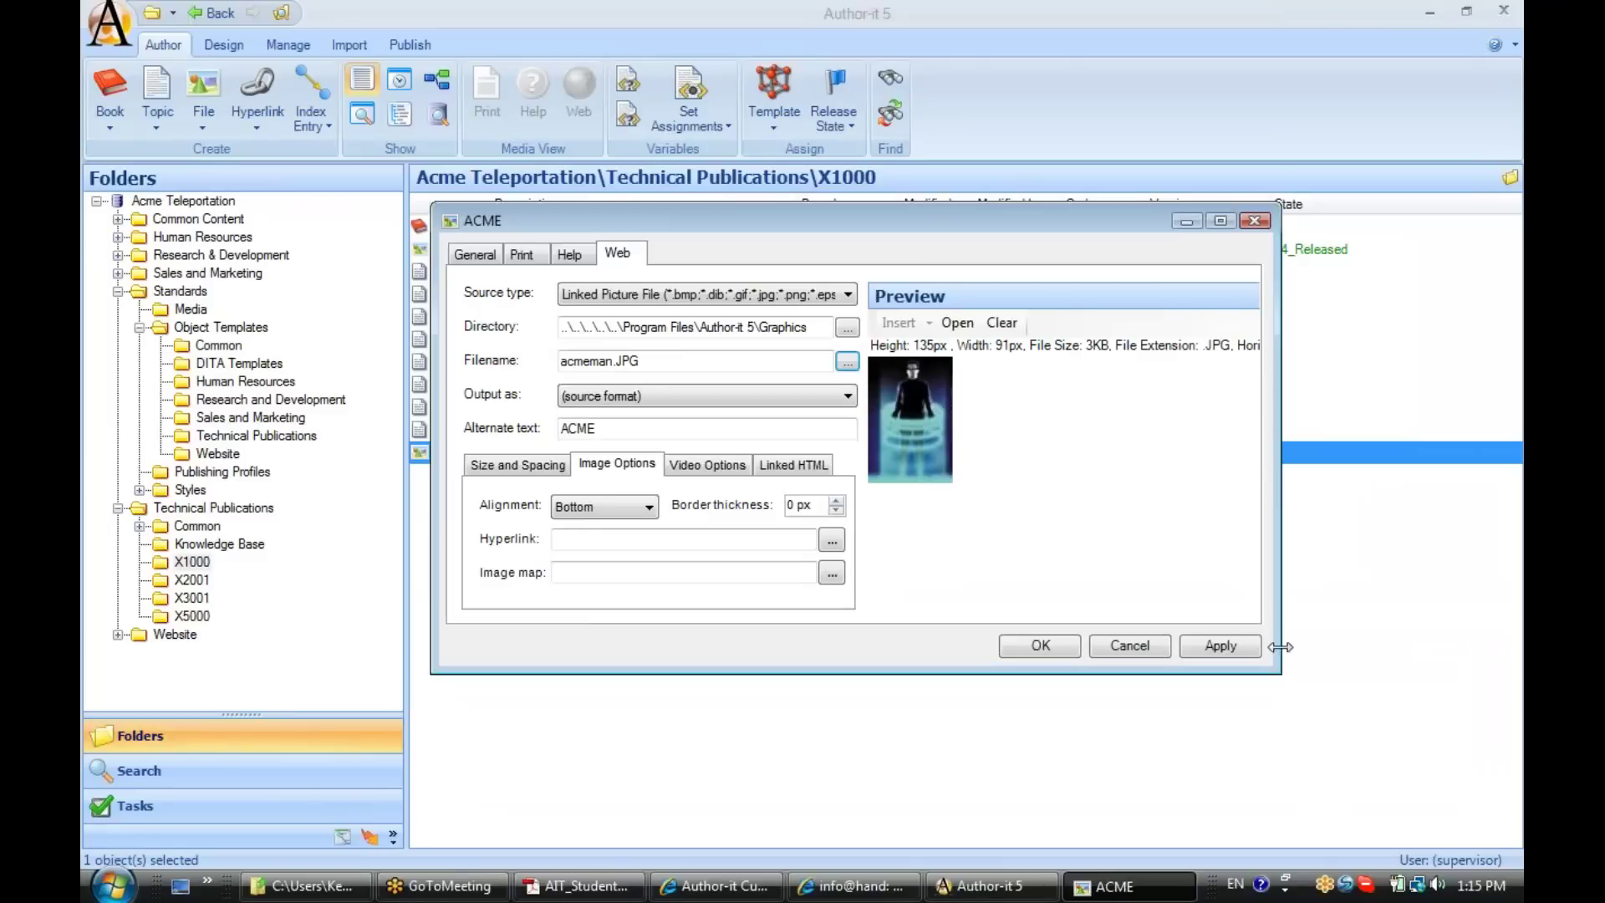
left_click(853, 398)
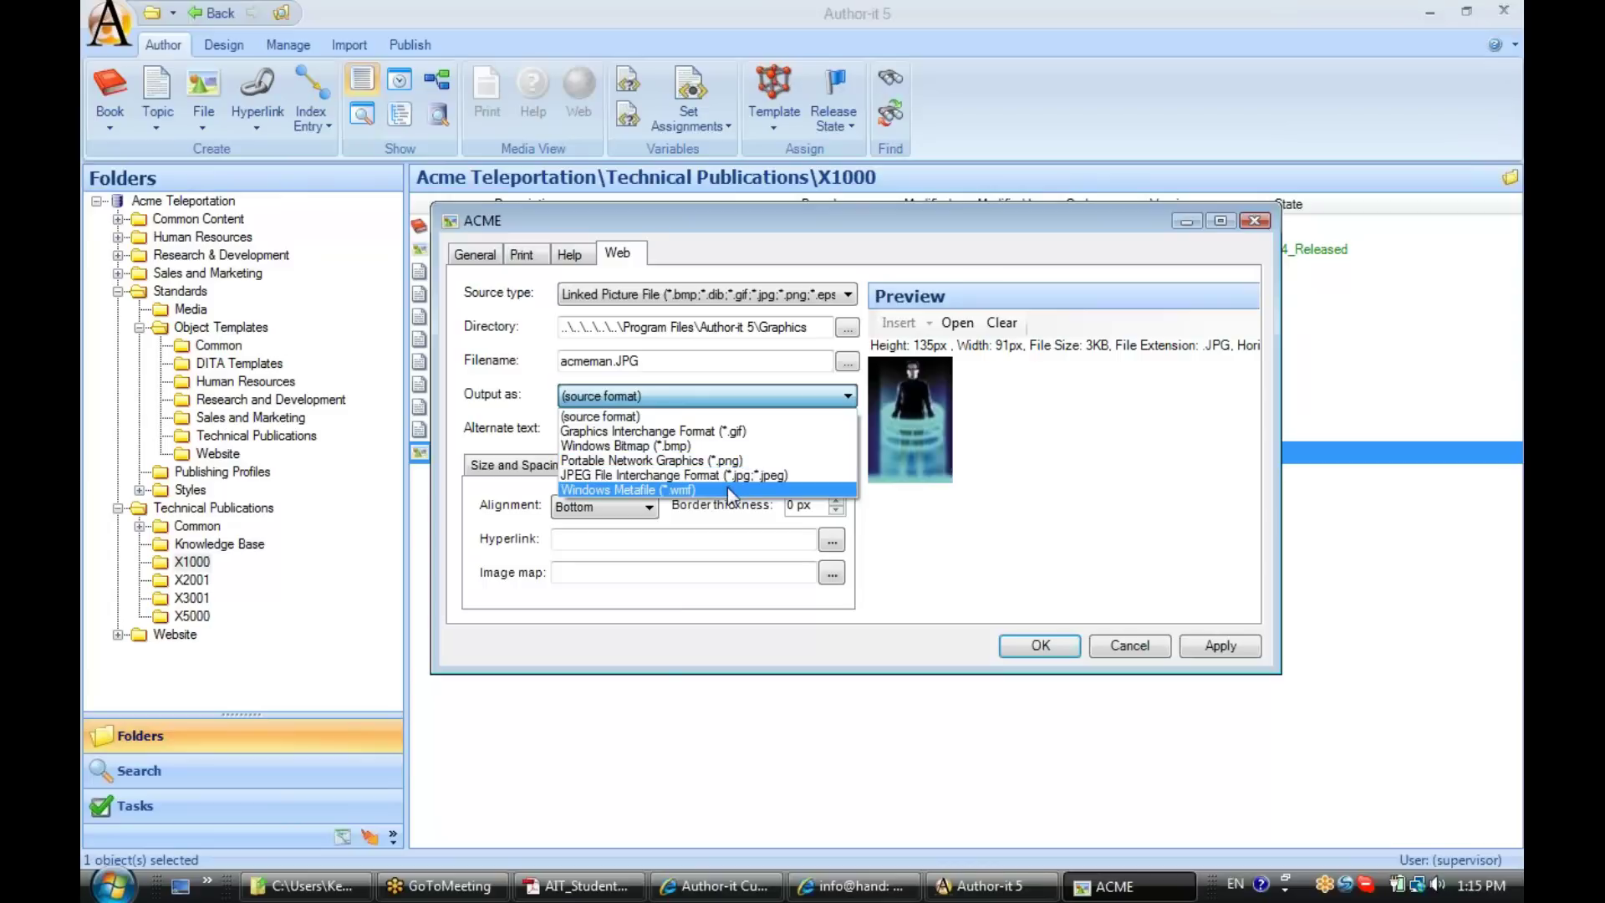
left_click(704, 398)
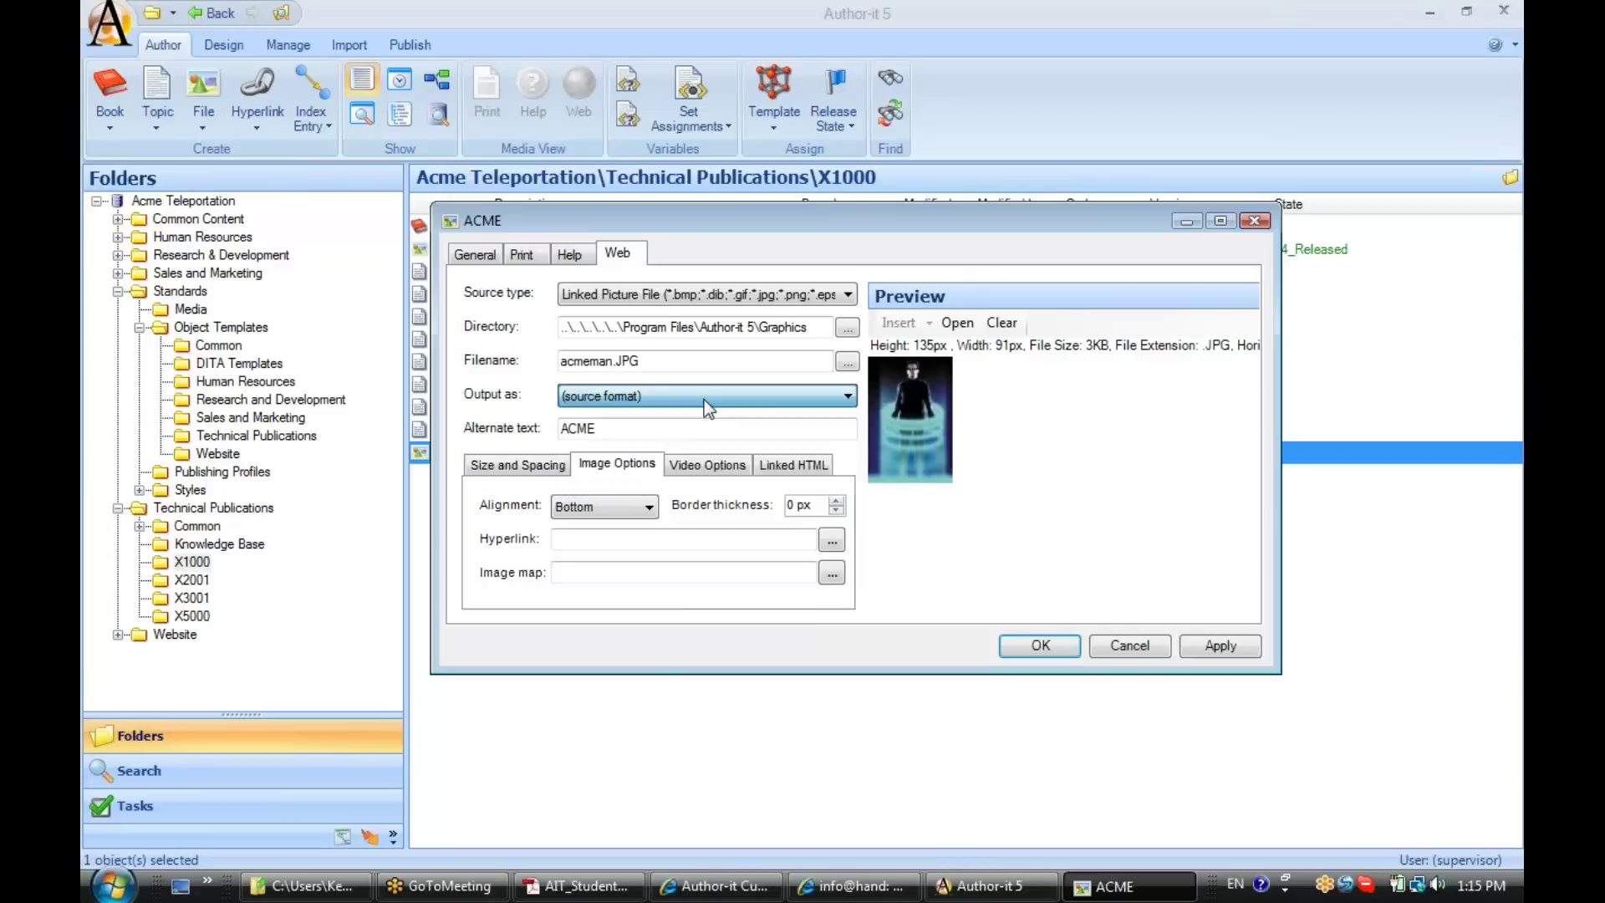
left_click(617, 429)
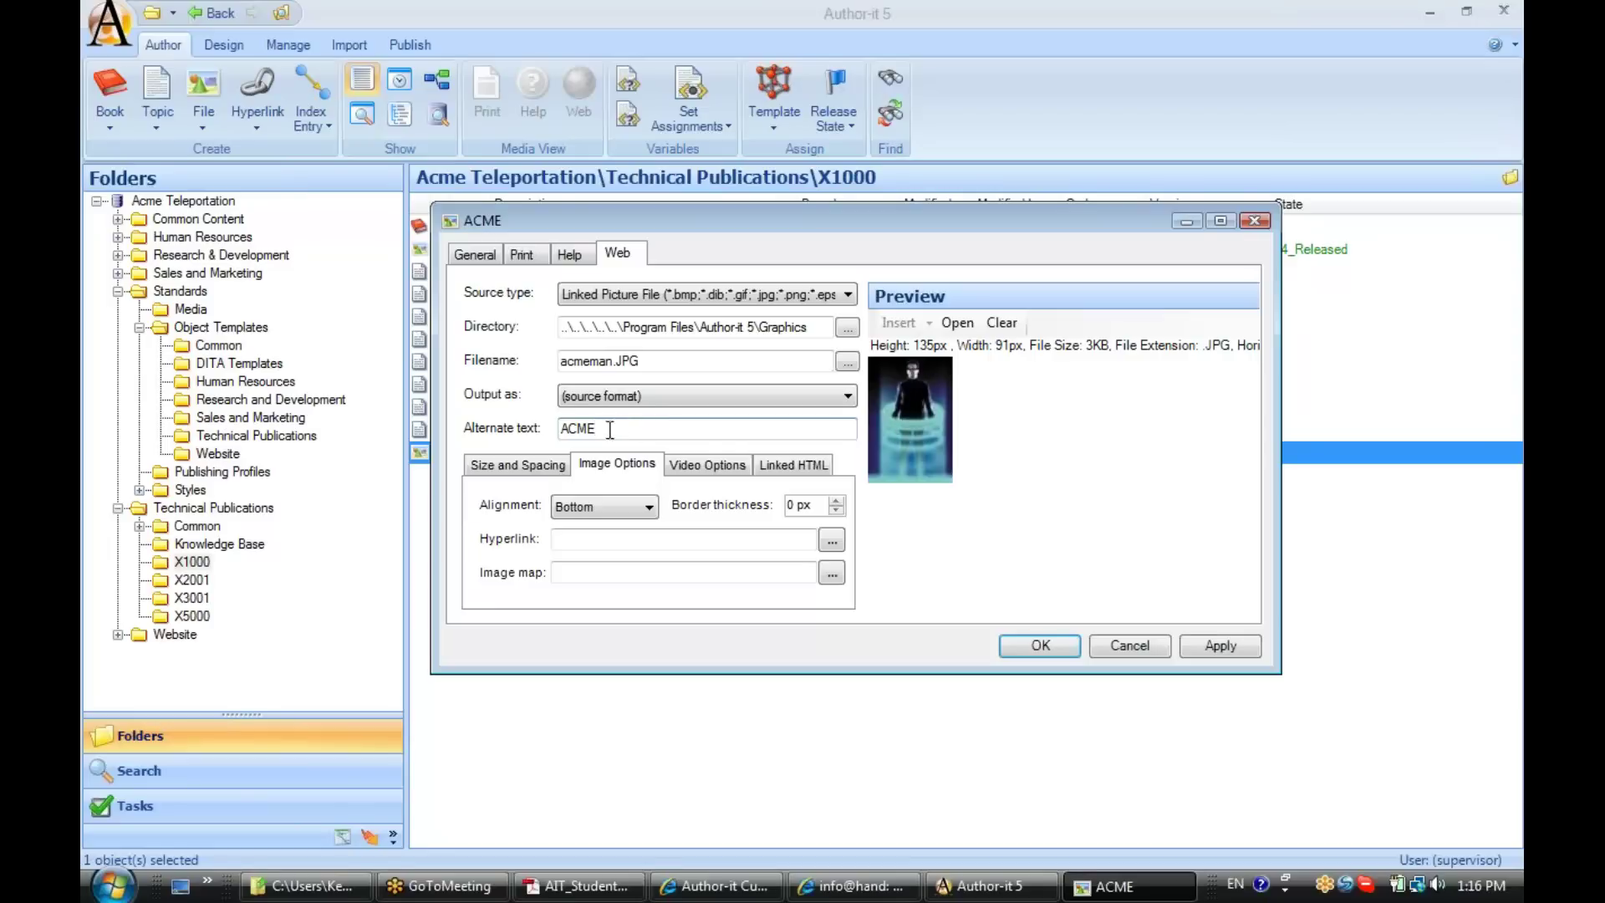
left_click_drag(610, 428, 547, 436)
Review the web picture's size, spacing, image and video options unchanged, ending on Linked HTML
left_click(510, 465)
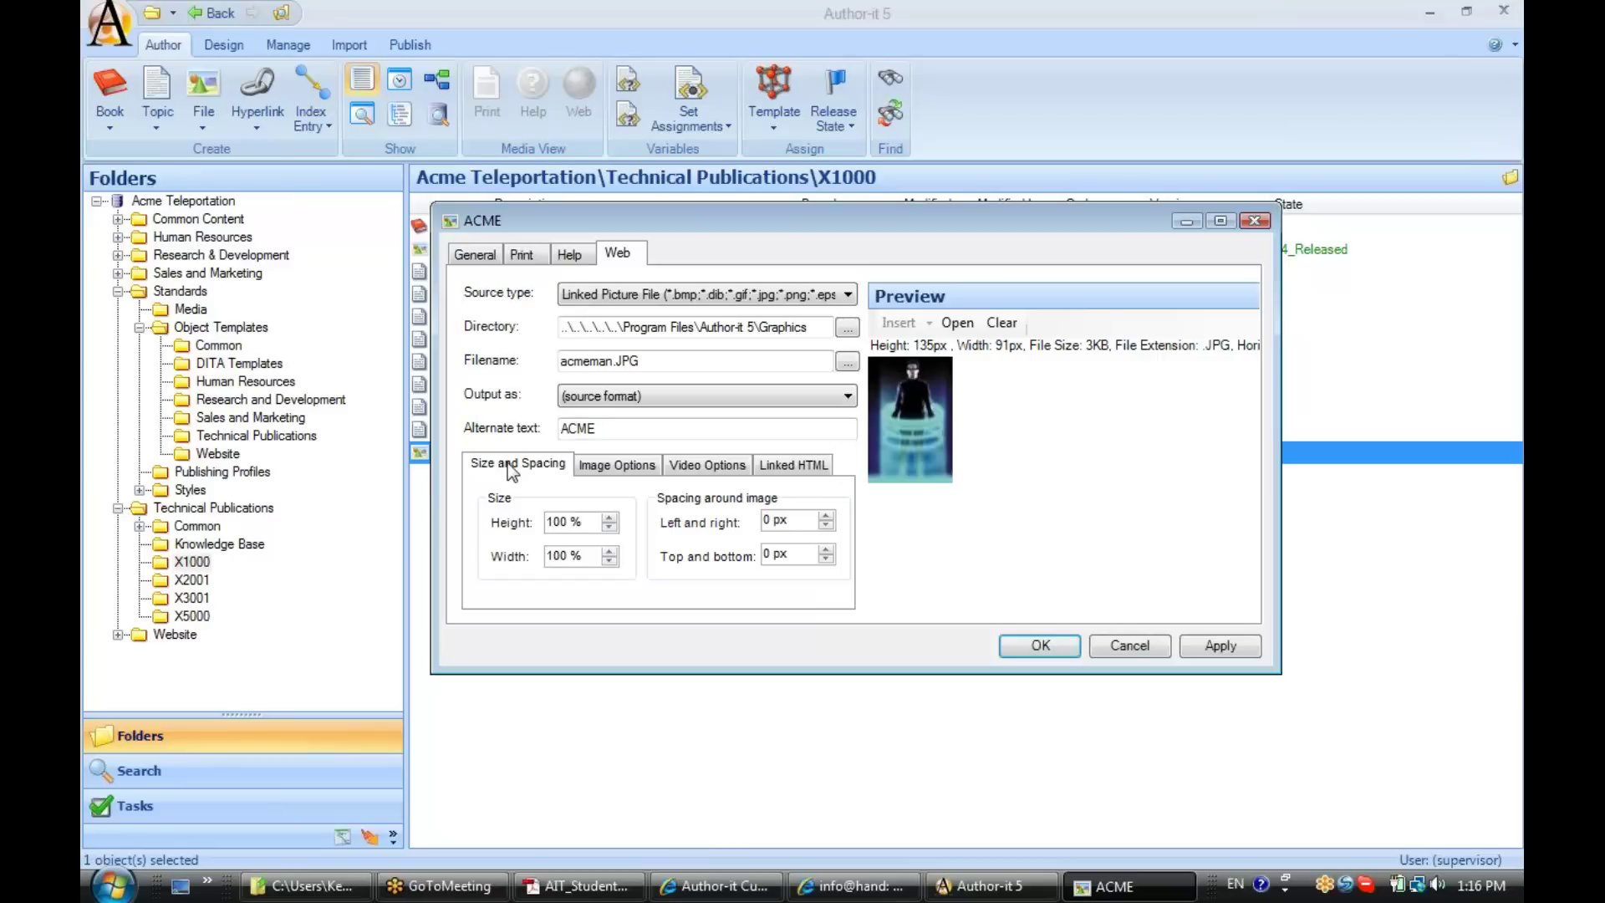
left_click(588, 520)
left_click(802, 518)
left_click(630, 466)
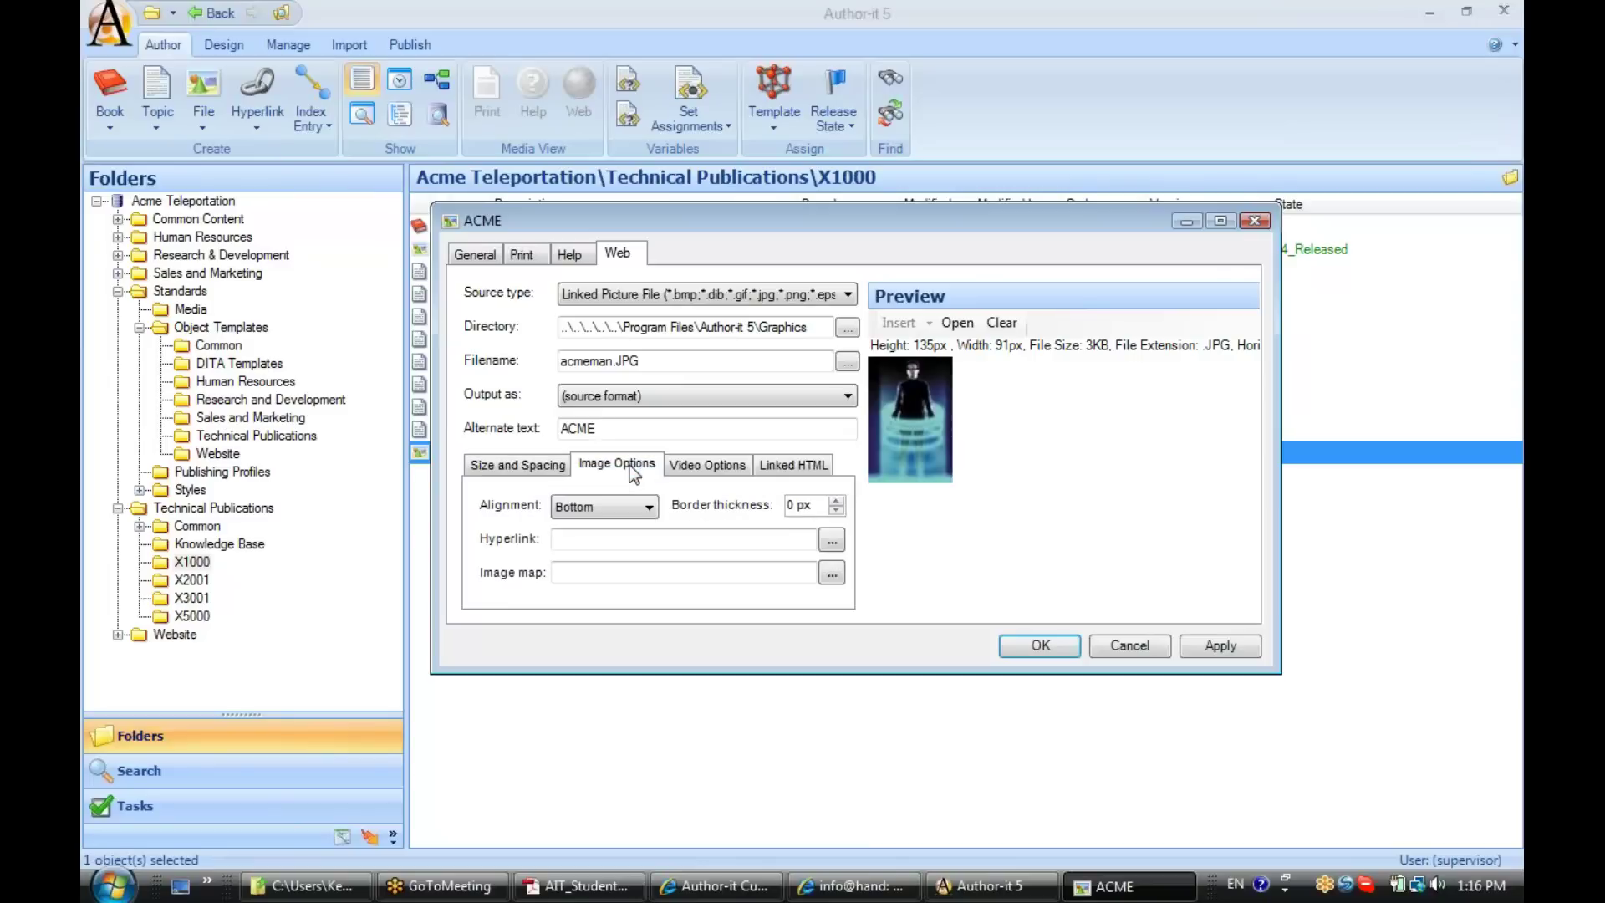
left_click(691, 466)
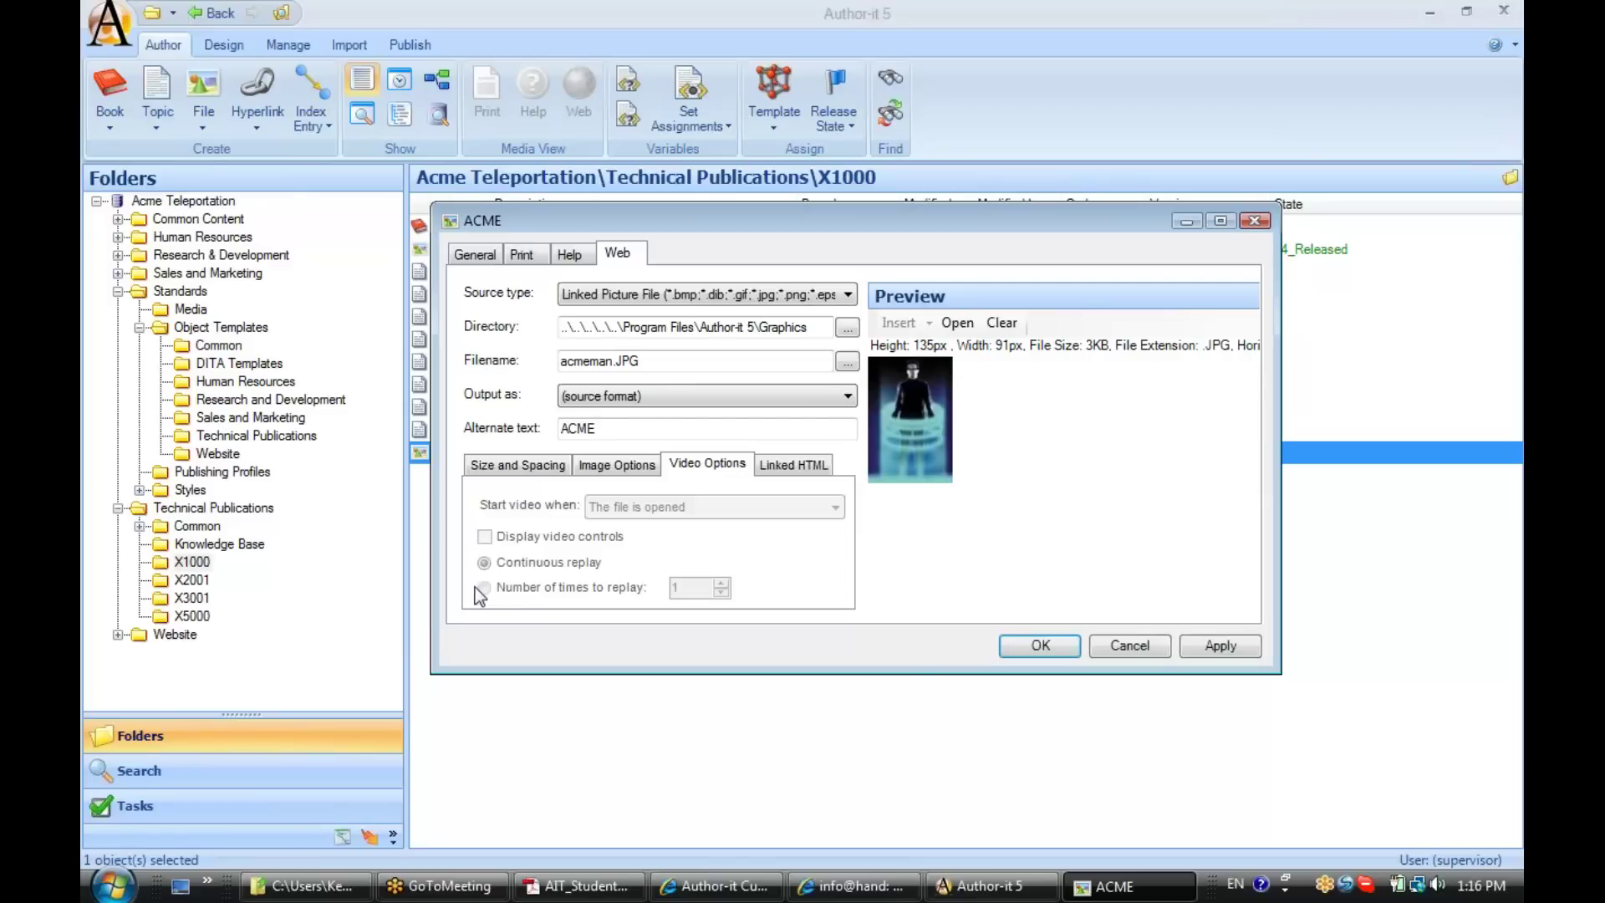
left_click(811, 466)
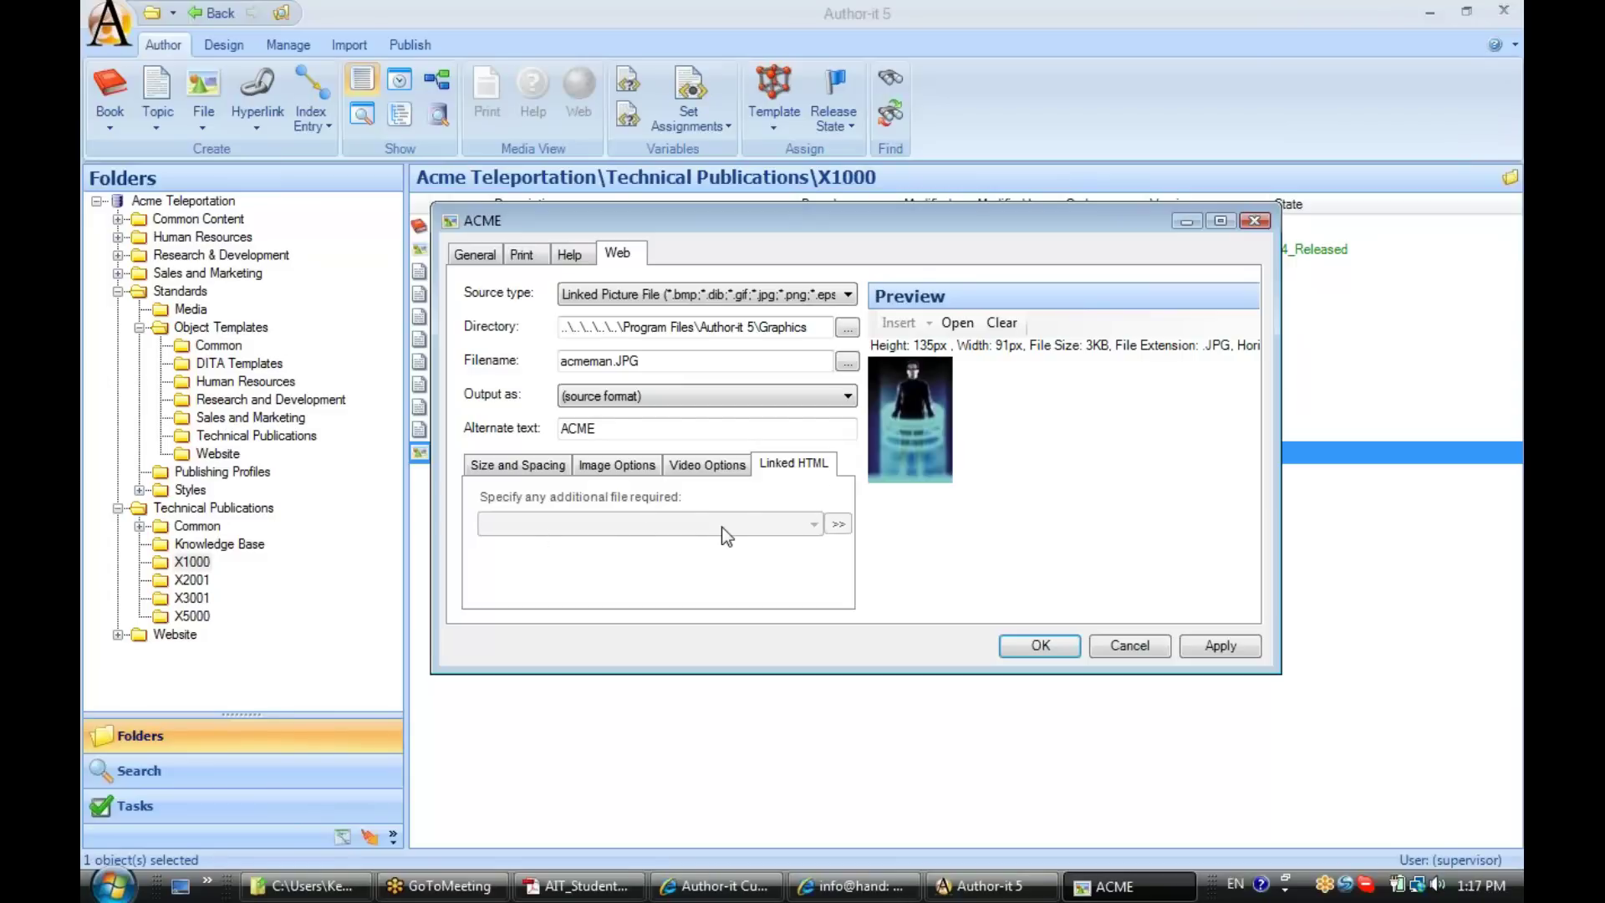
Apply the settings, then verify the embedded Accessories print picture and linked acmeman.JPG web picture
left_click(1220, 649)
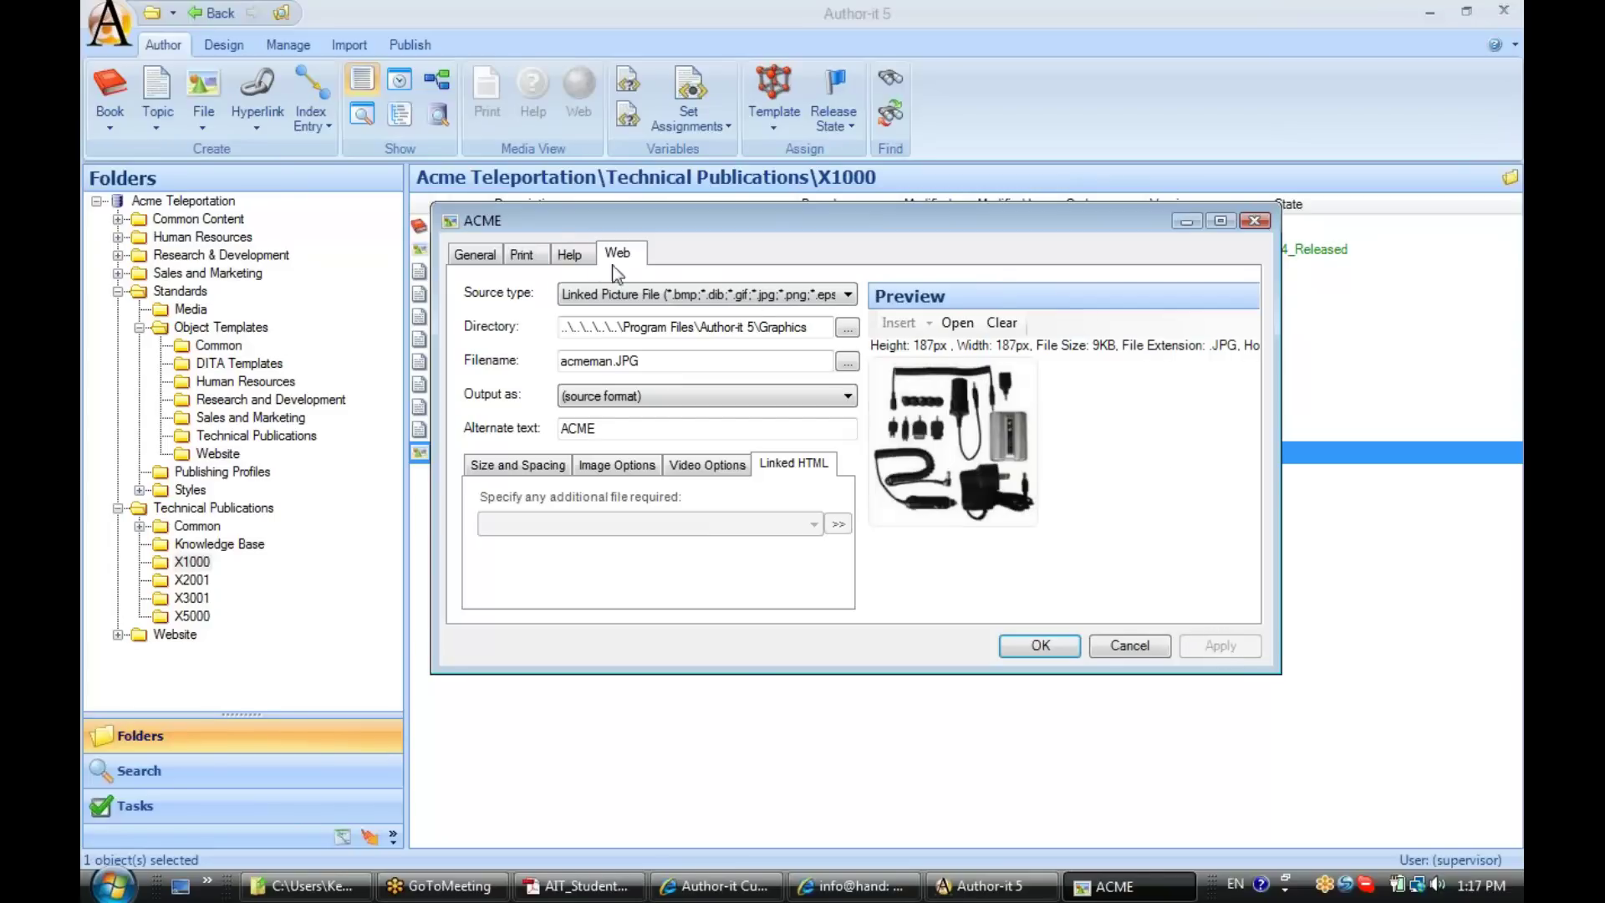
left_click(475, 253)
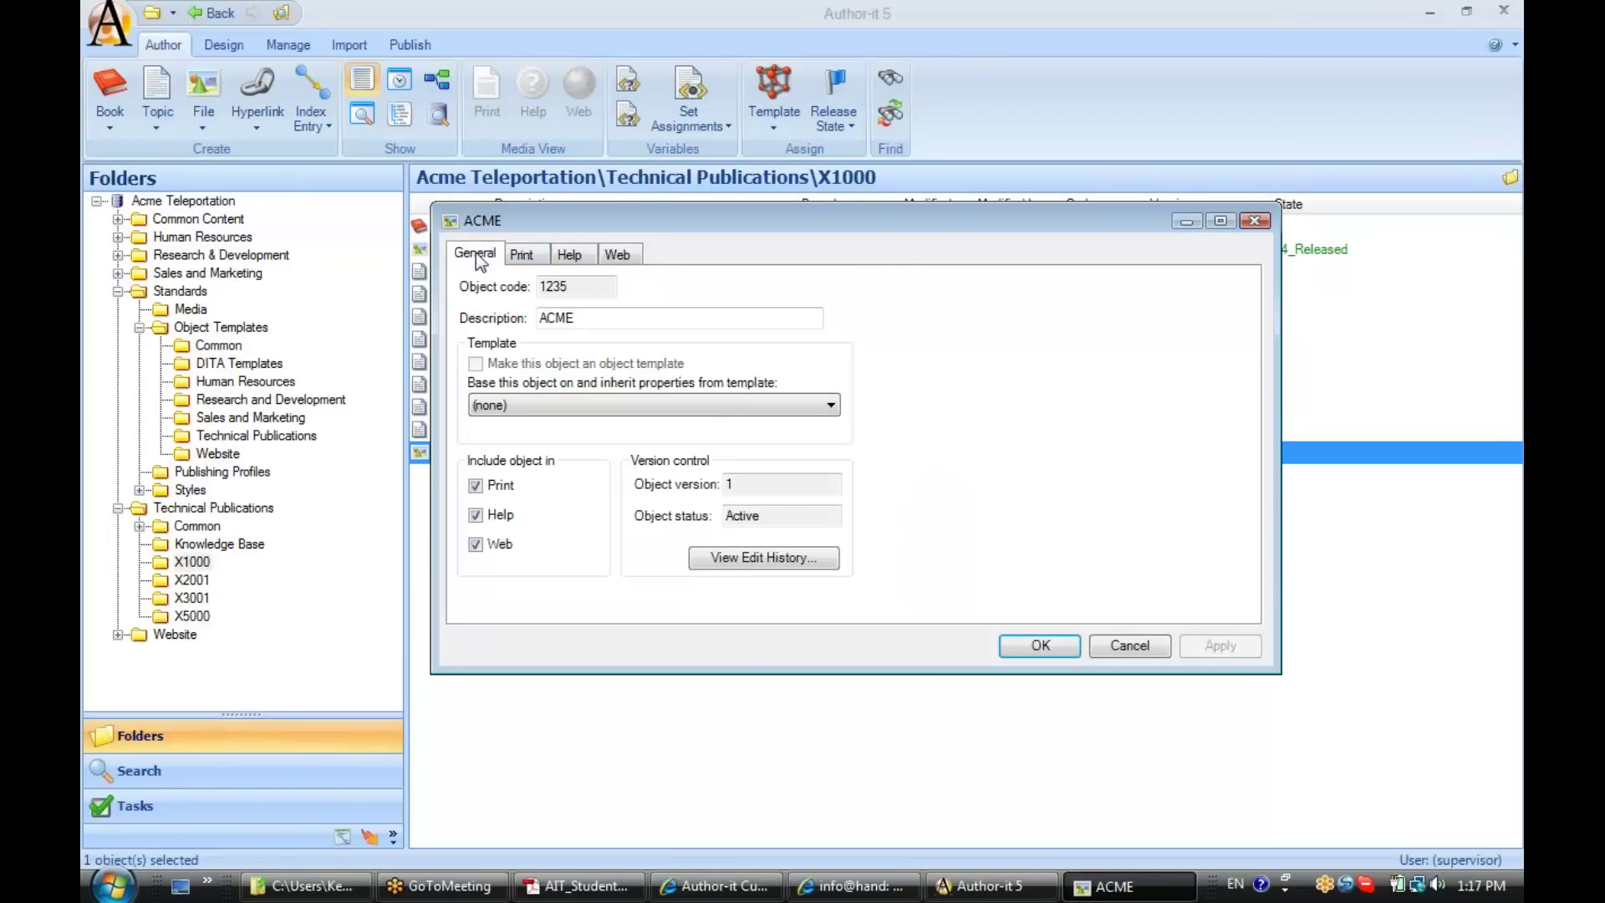
left_click(516, 255)
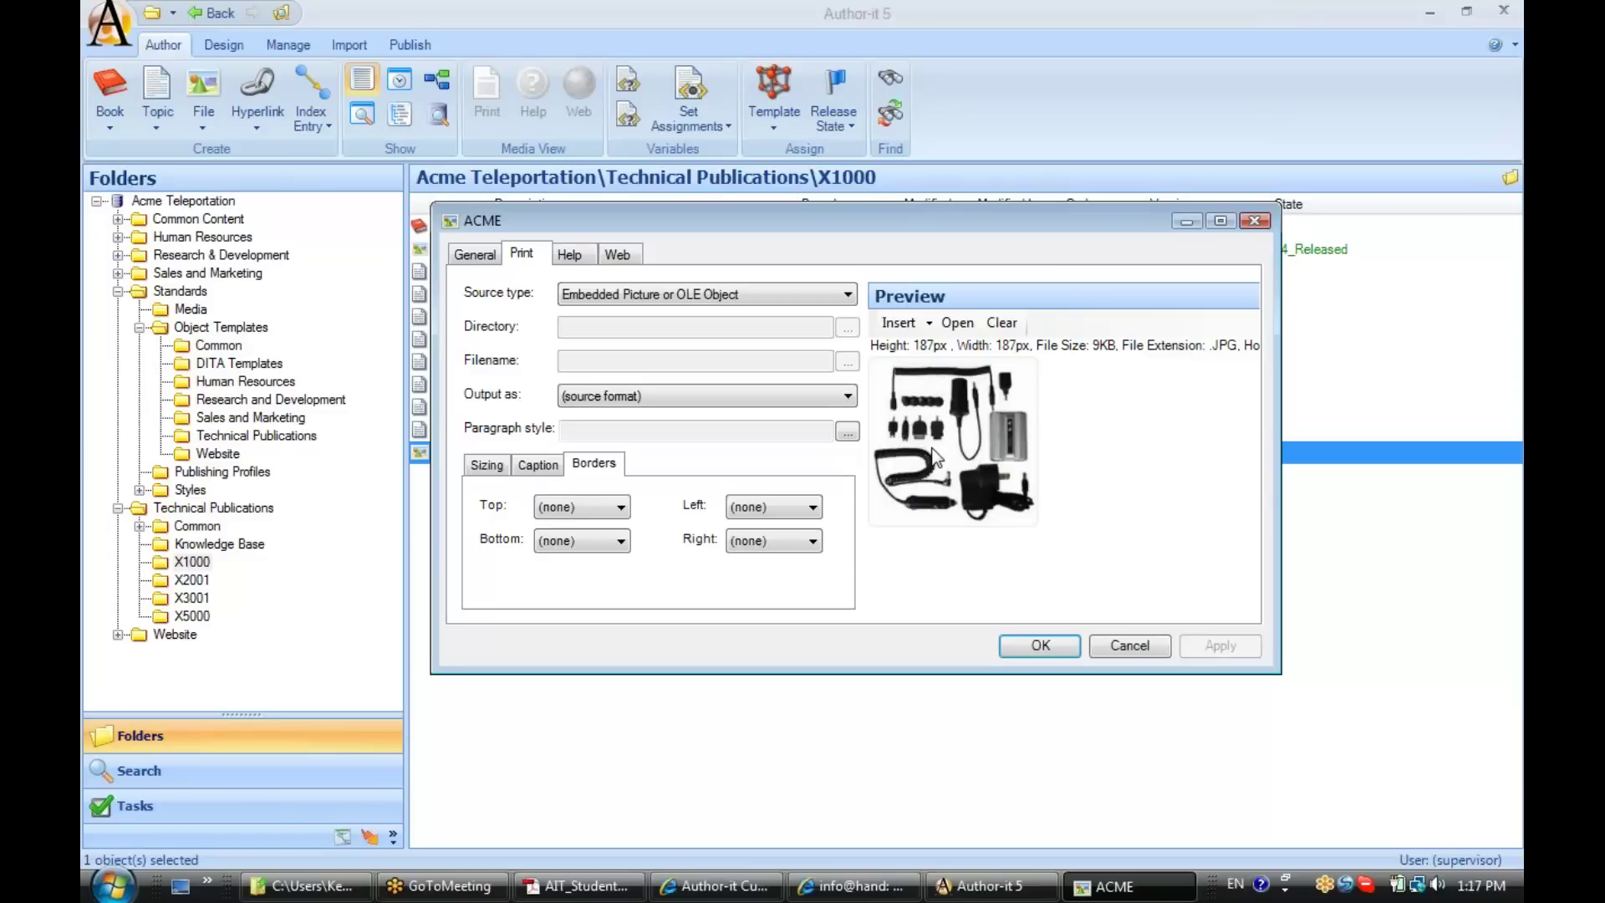
left_click(610, 256)
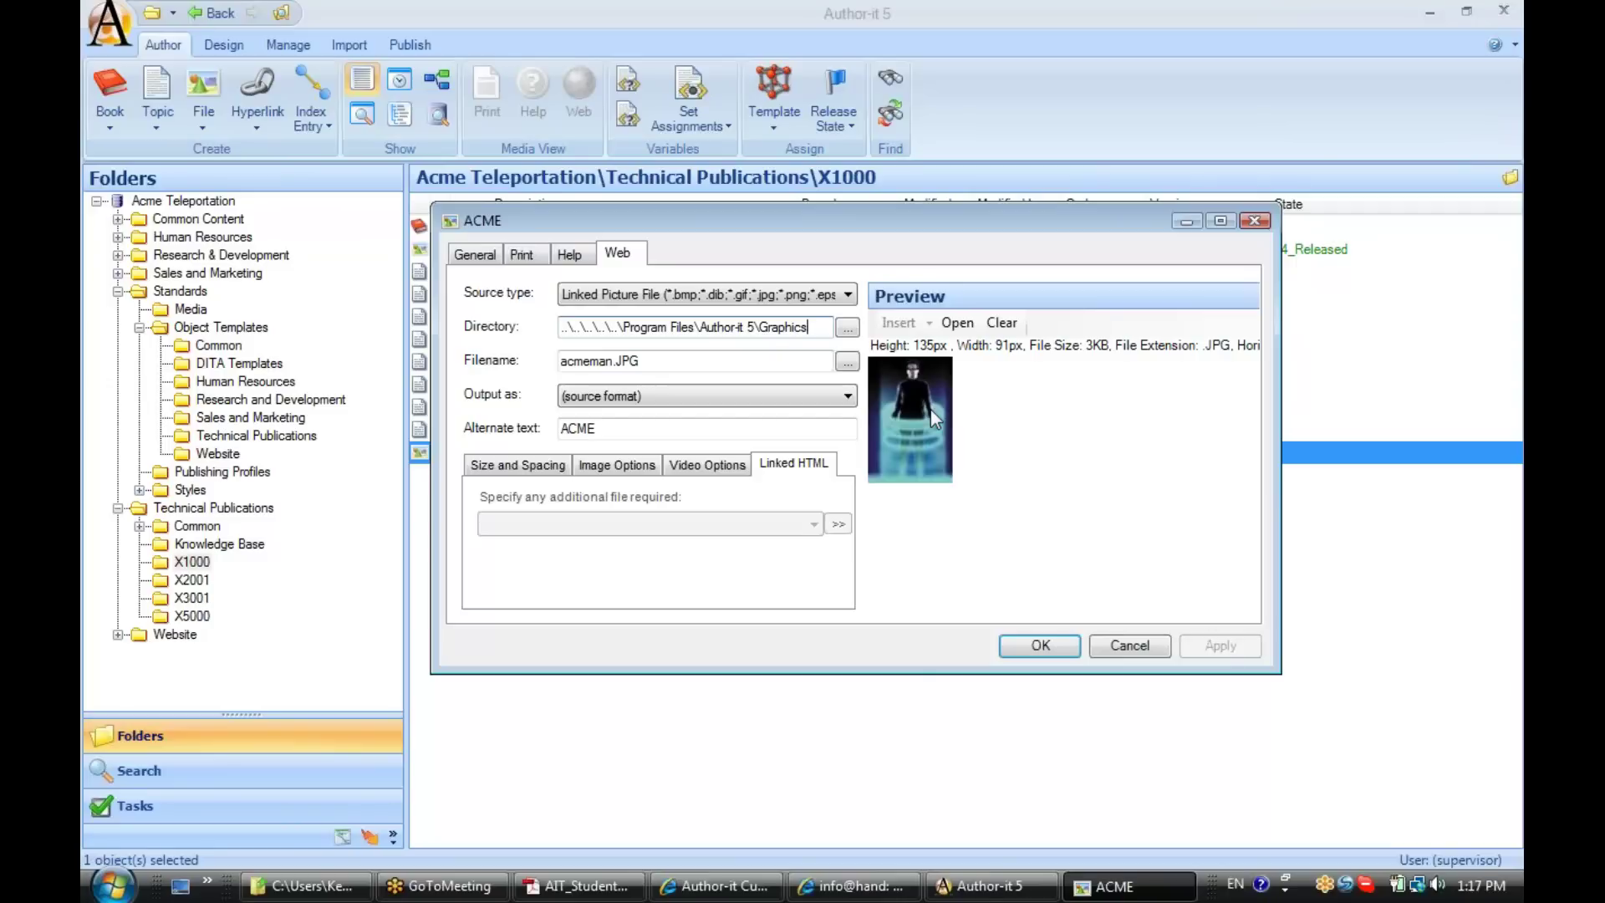
left_click(520, 255)
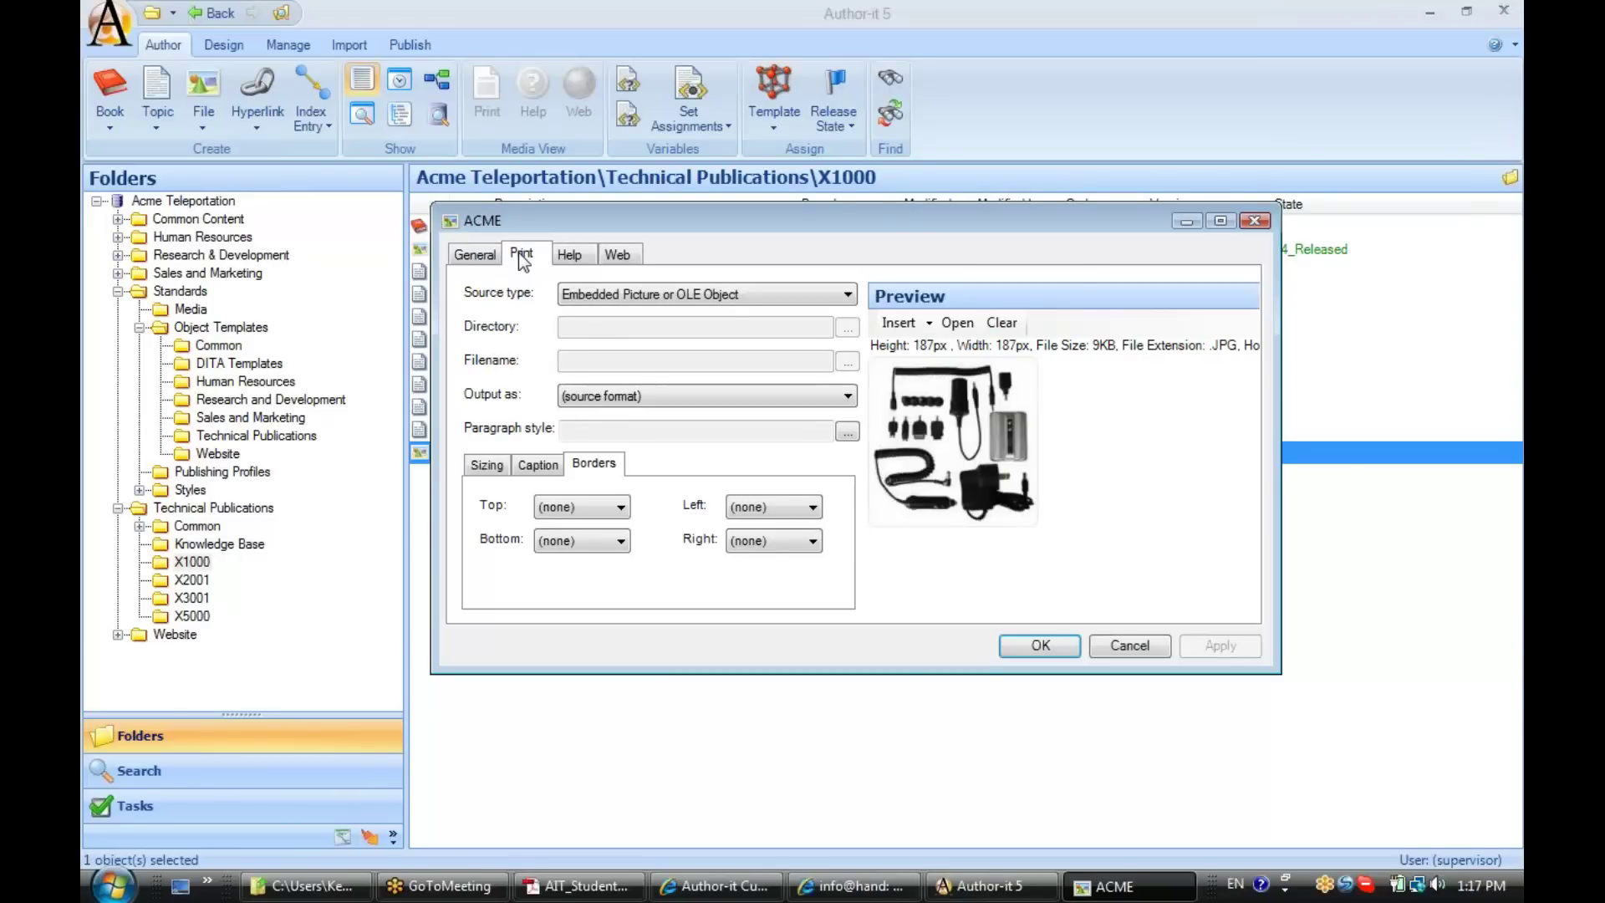
left_click(624, 259)
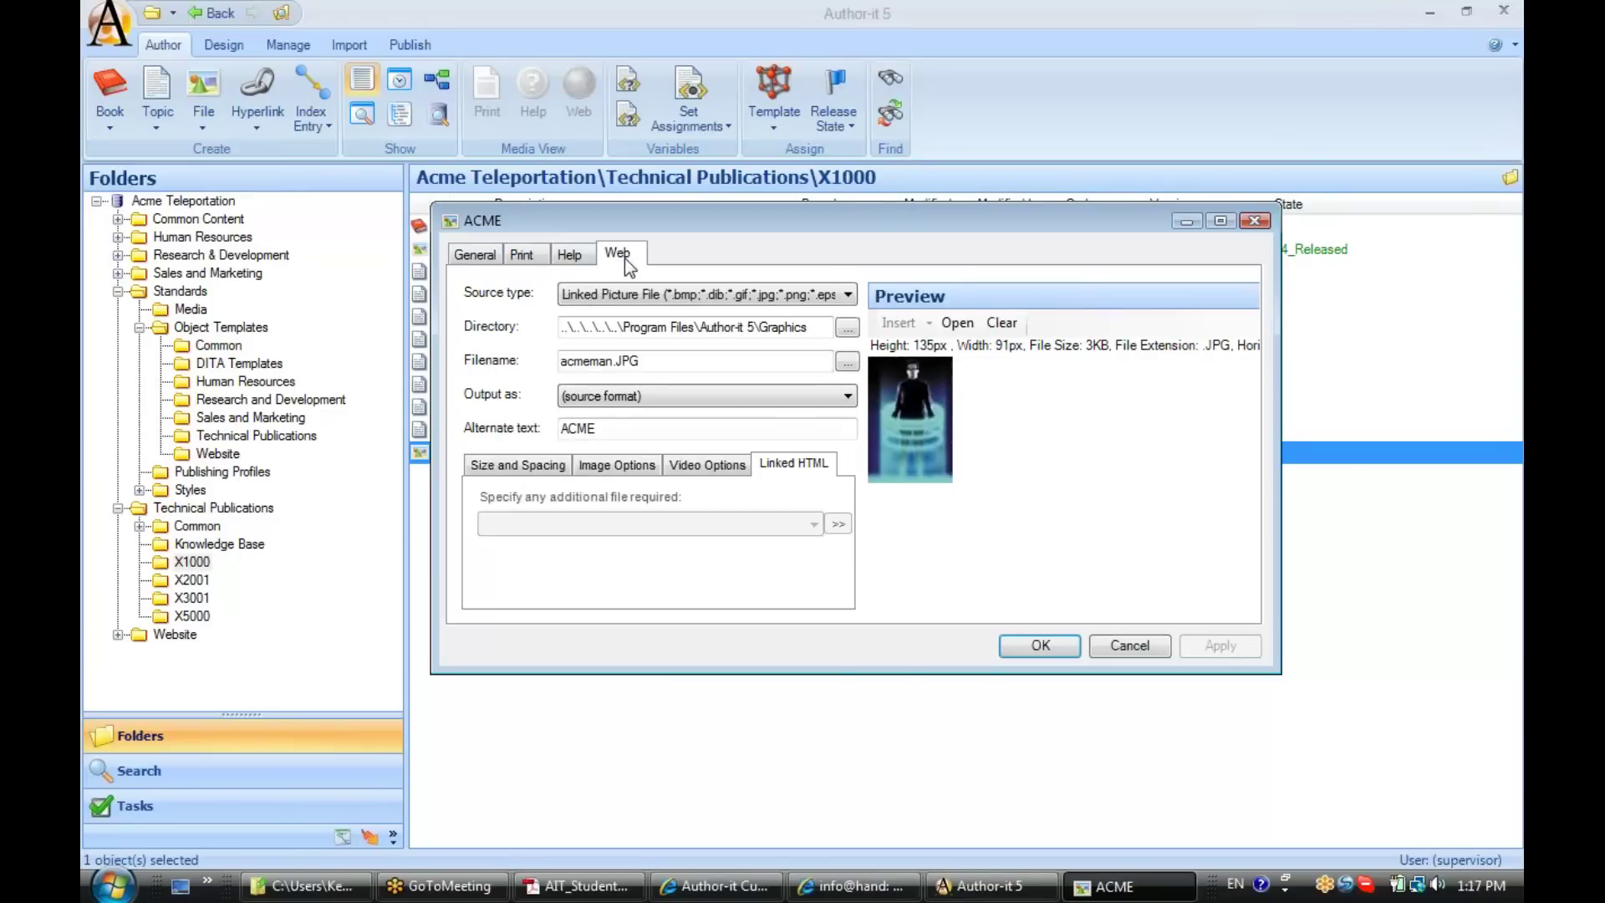